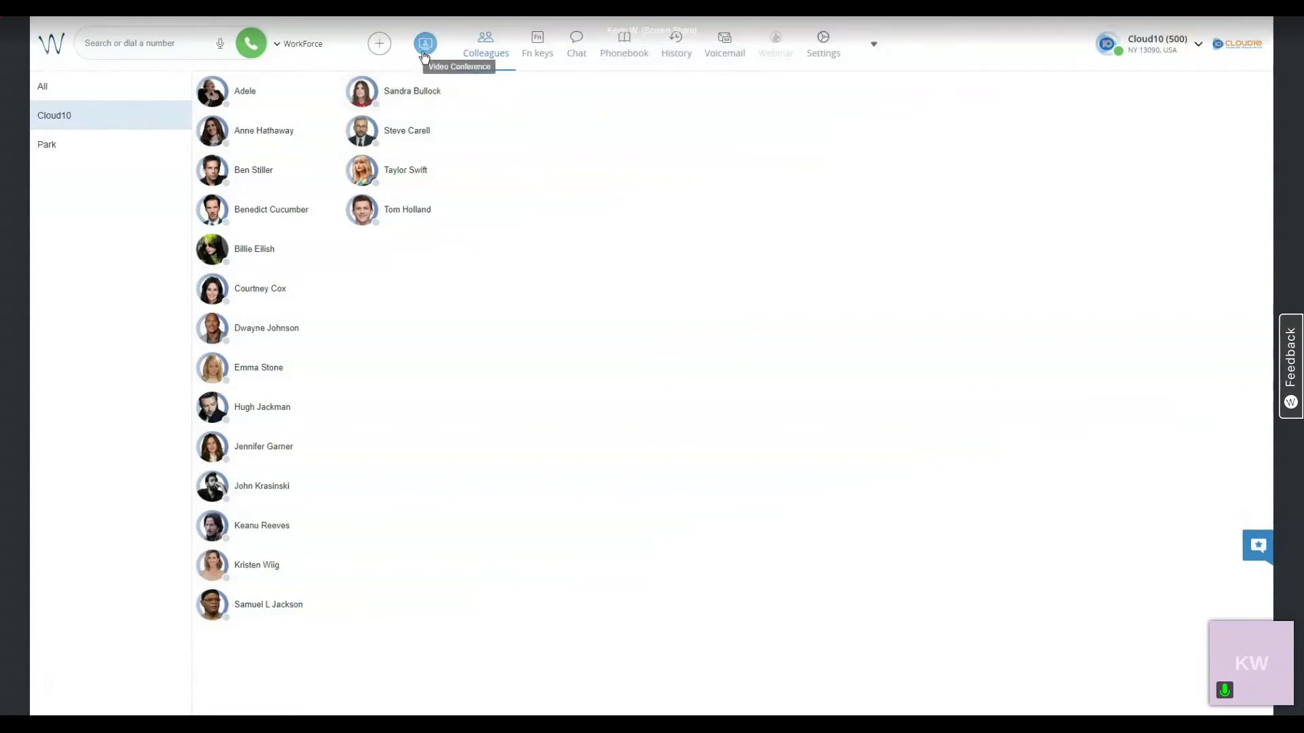
- Open the Video Conference list showing the scheduled Test Conference #1
click(424, 56)
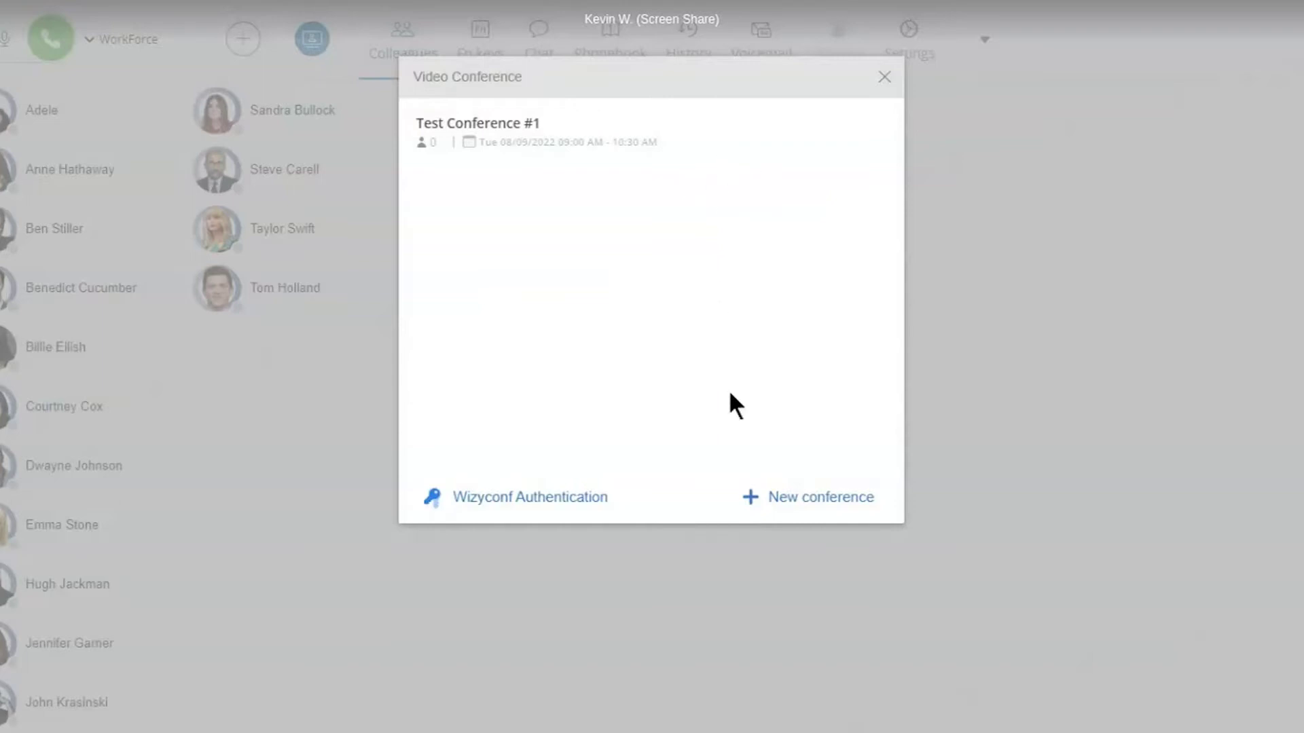
- Create a conference titled 'Weekly Tip Test Conference' with the description 'This conference is just a test.'
click(775, 501)
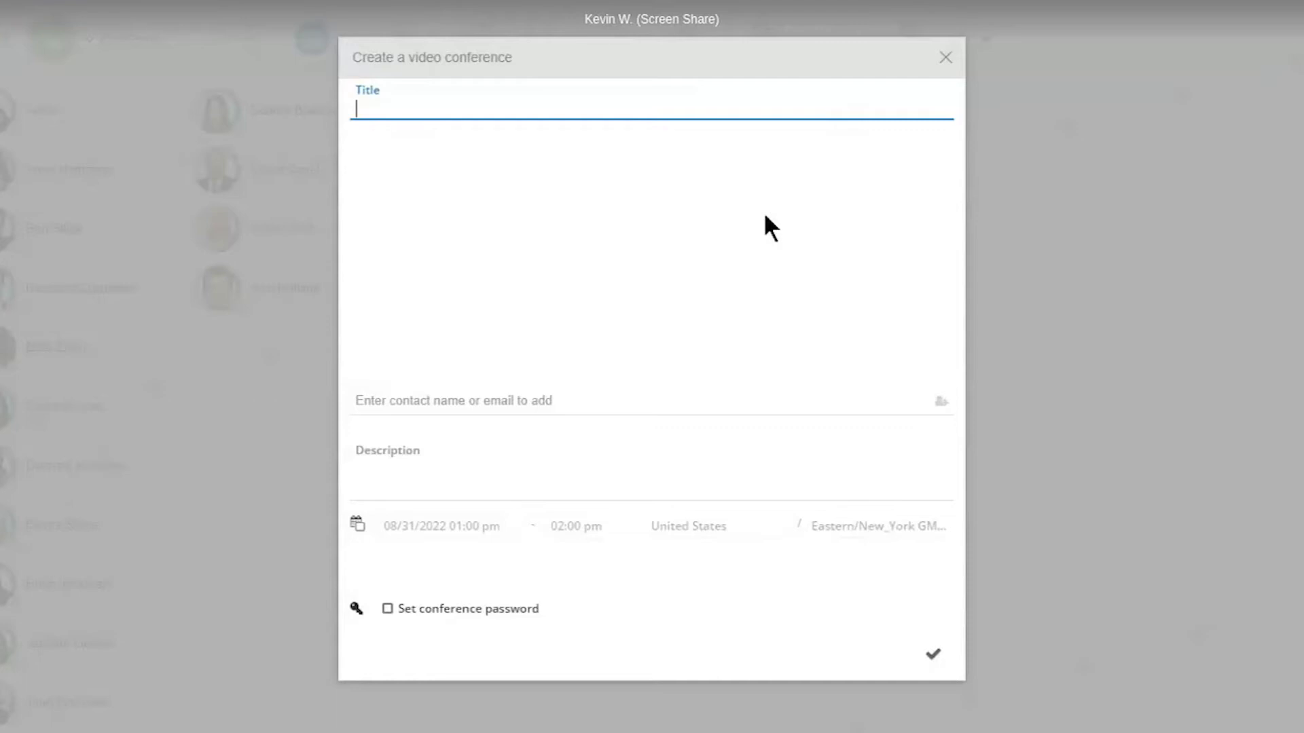
text(Weekly Tip Test Confe)
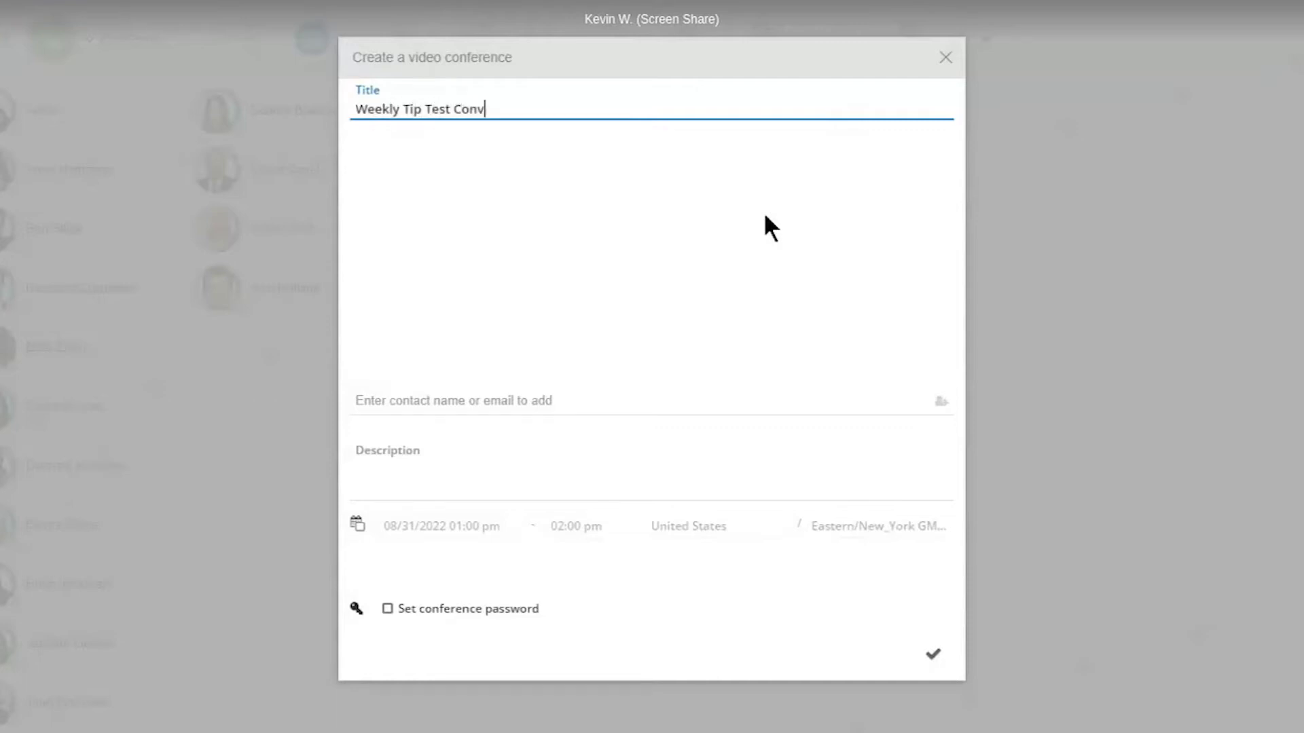
text(rence)
click(547, 485)
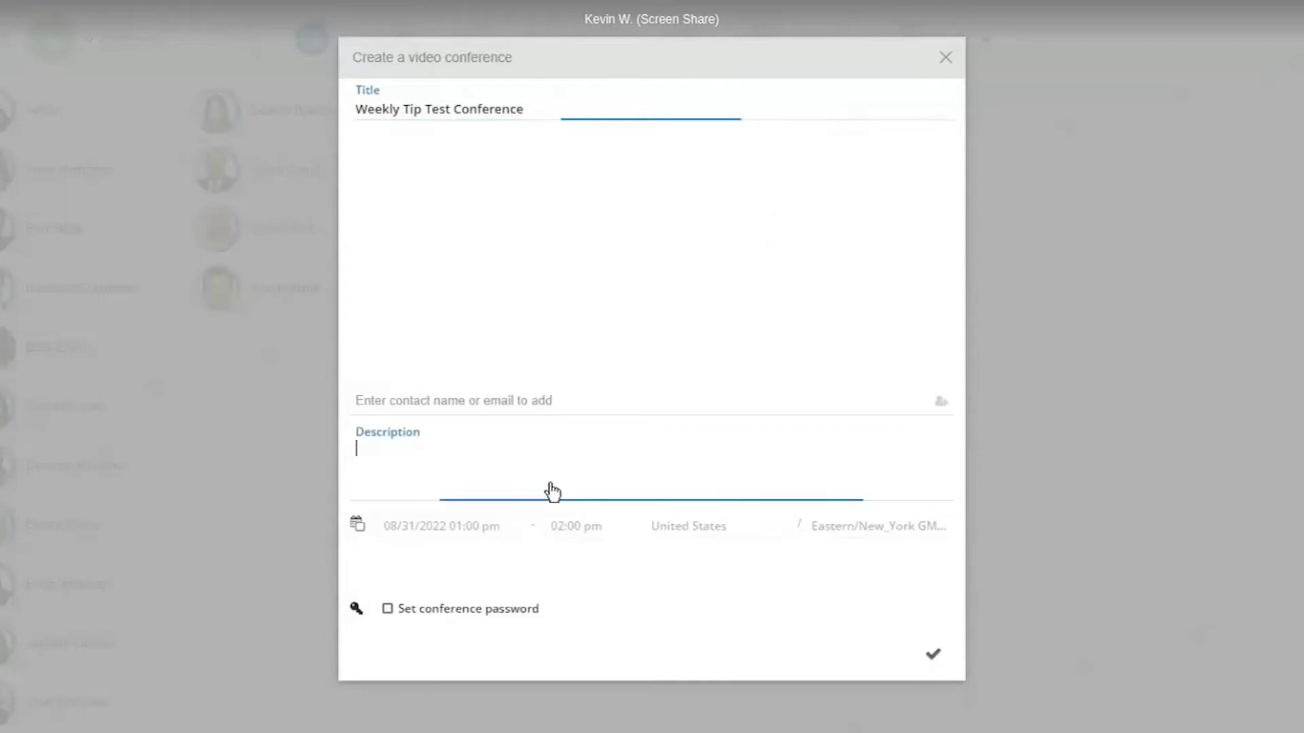
text(Th)
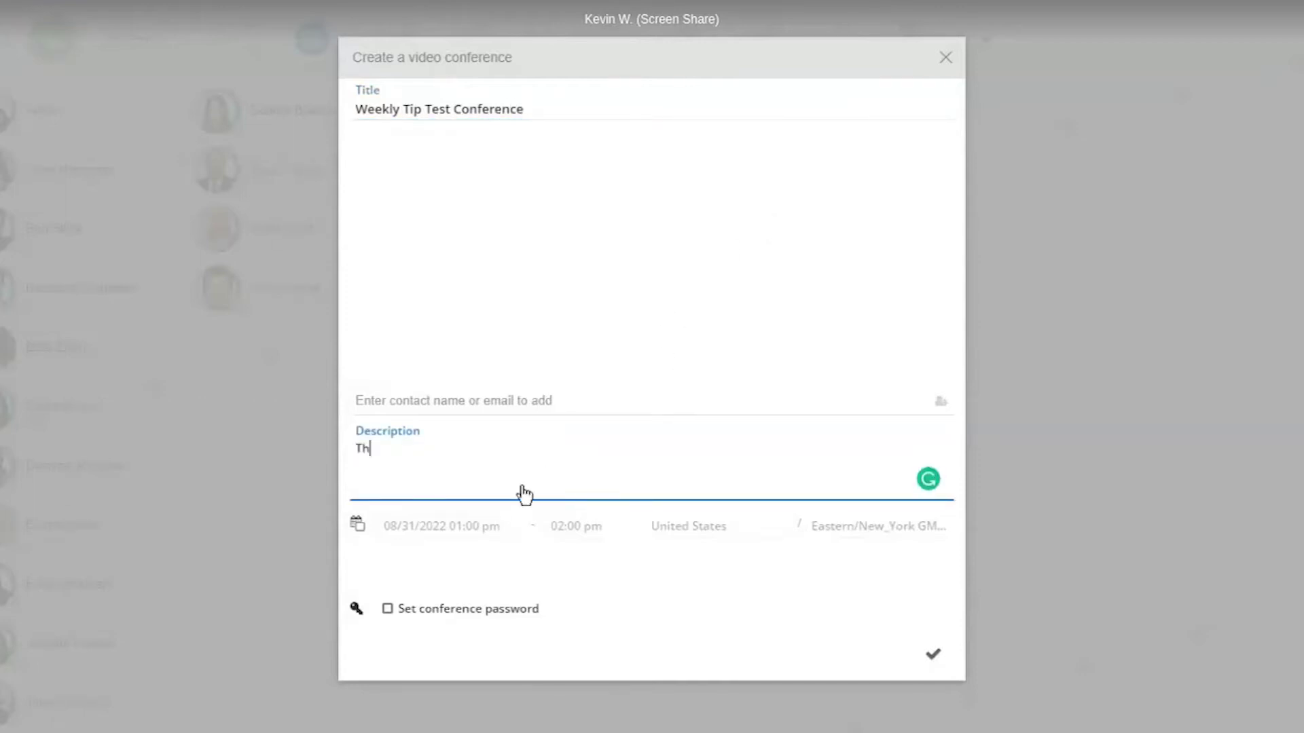
text(is conference is just a test)
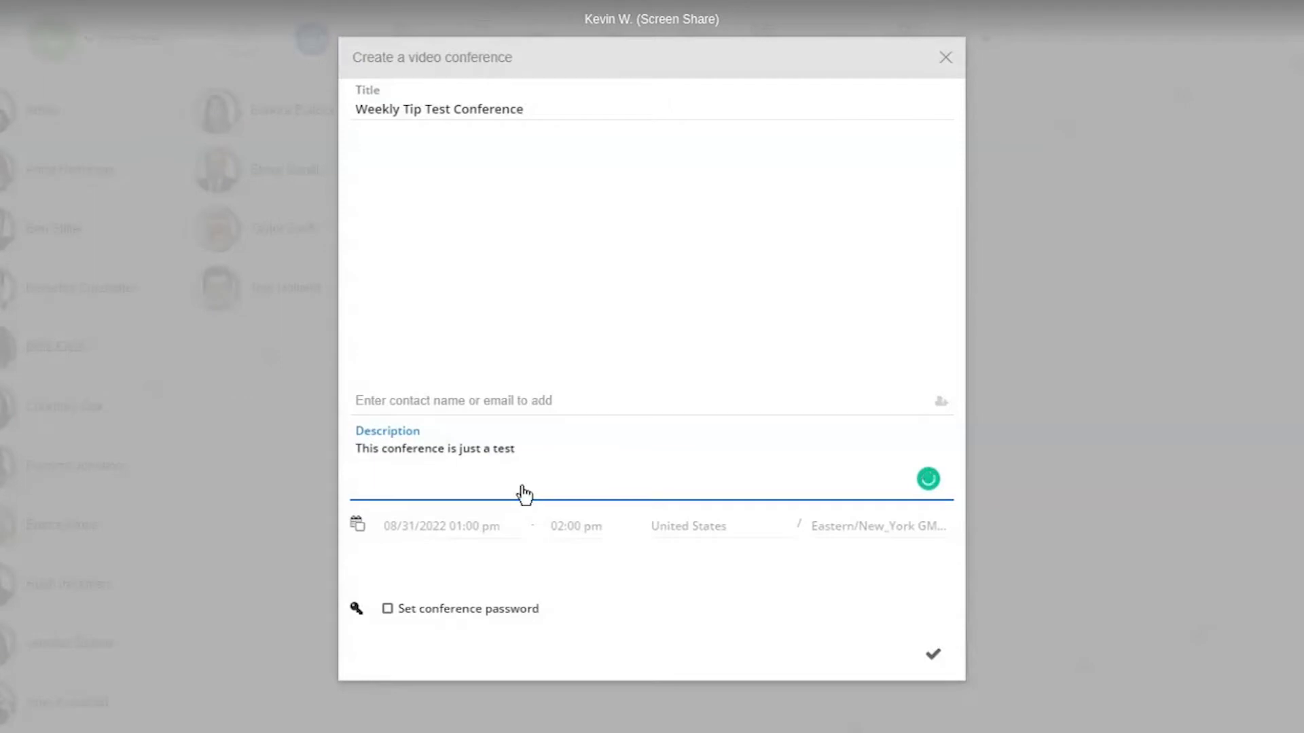
text(.)
click(361, 536)
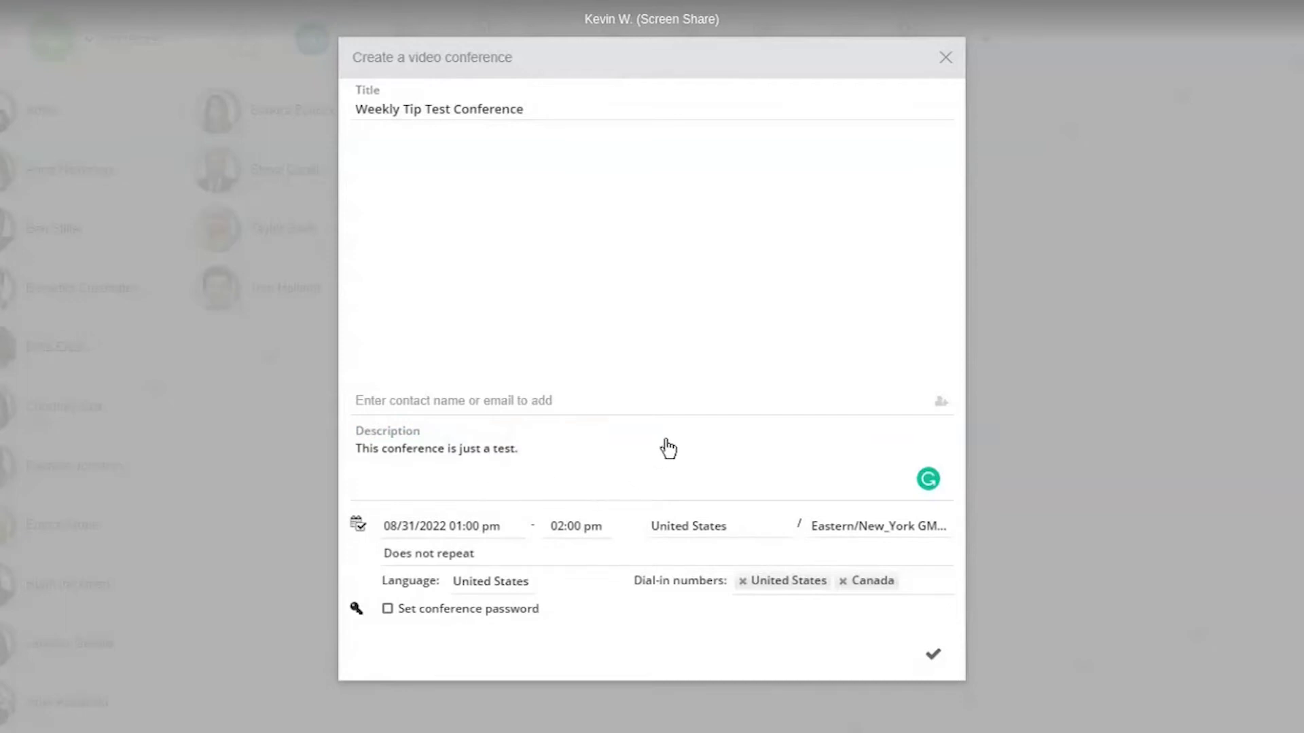
- Schedule the conference on 08/31/2022 from 03:00 pm to 04:30 pm
click(468, 533)
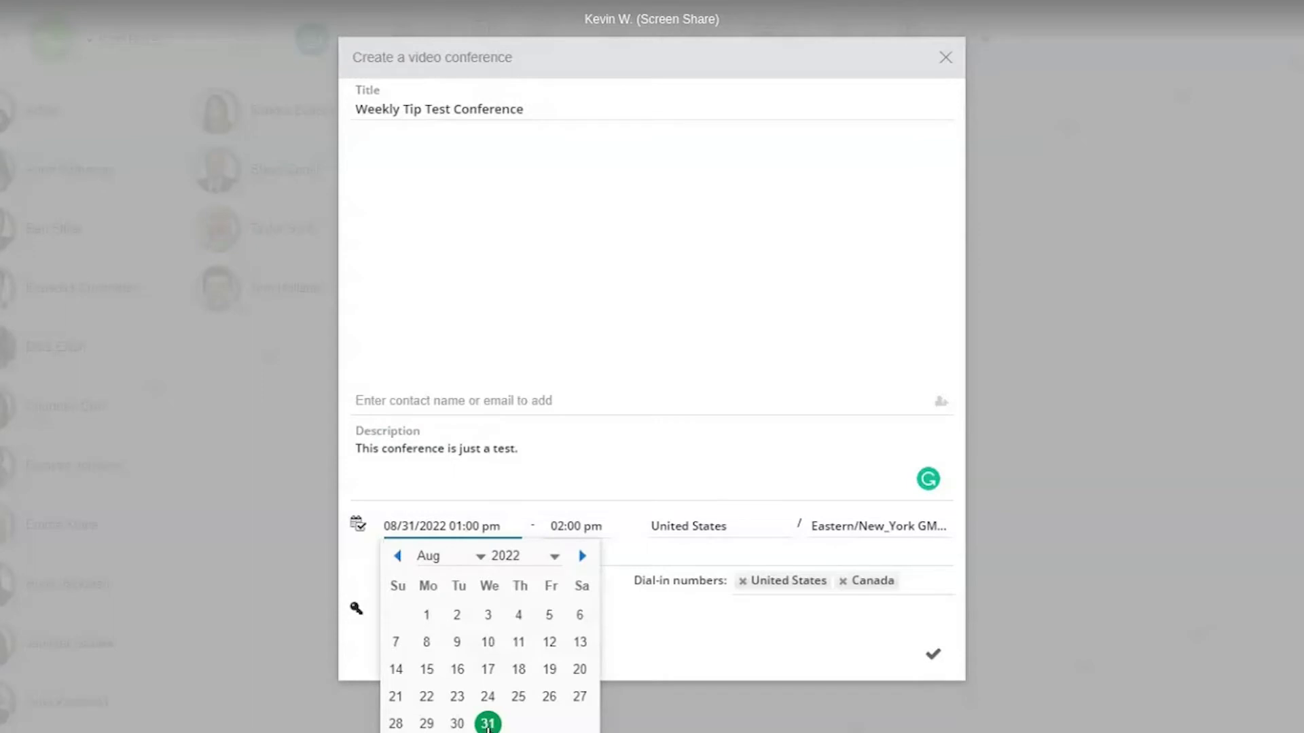
click(625, 565)
click(620, 496)
click(456, 526)
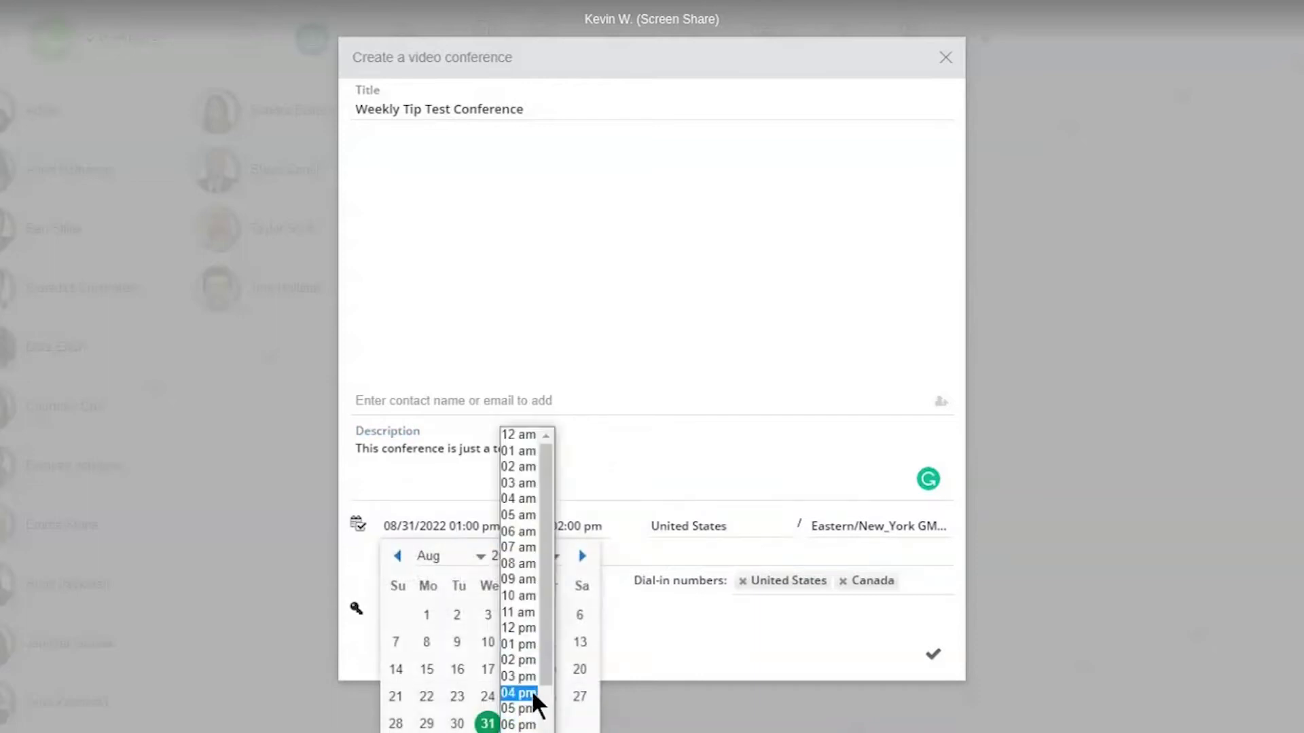
click(524, 678)
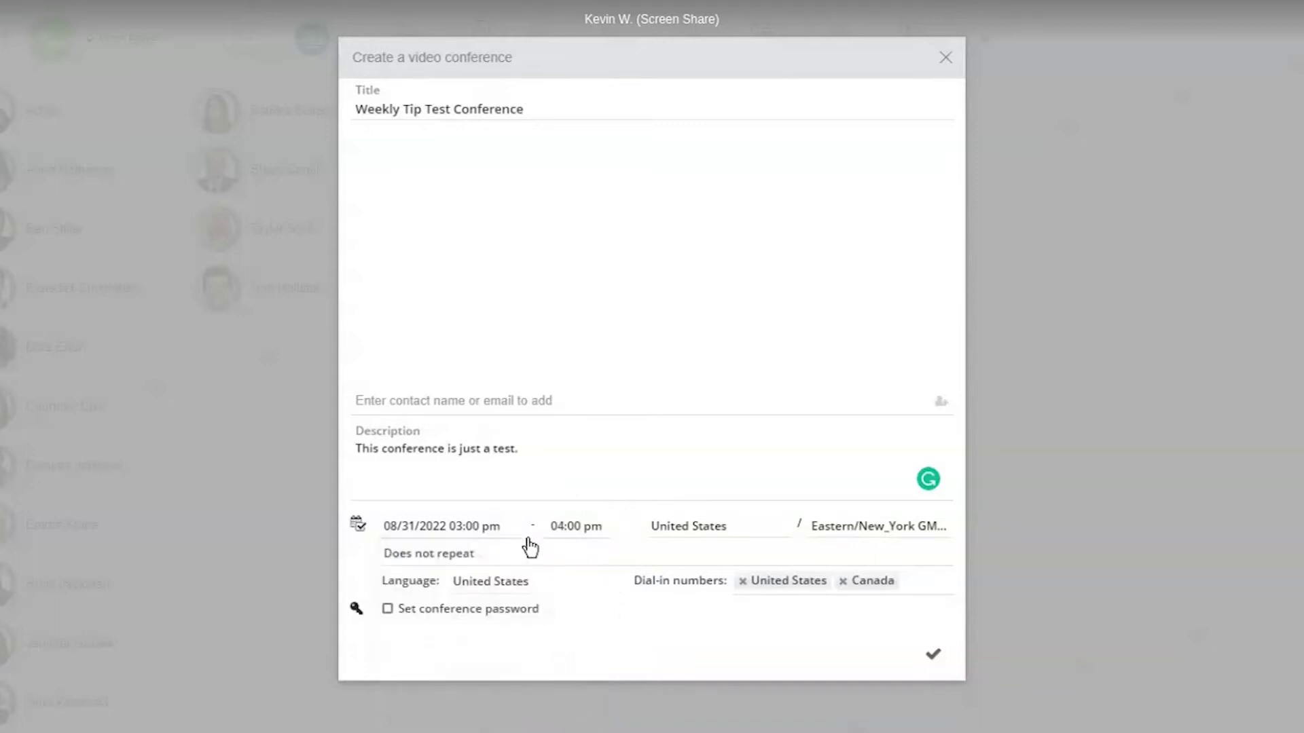
click(568, 533)
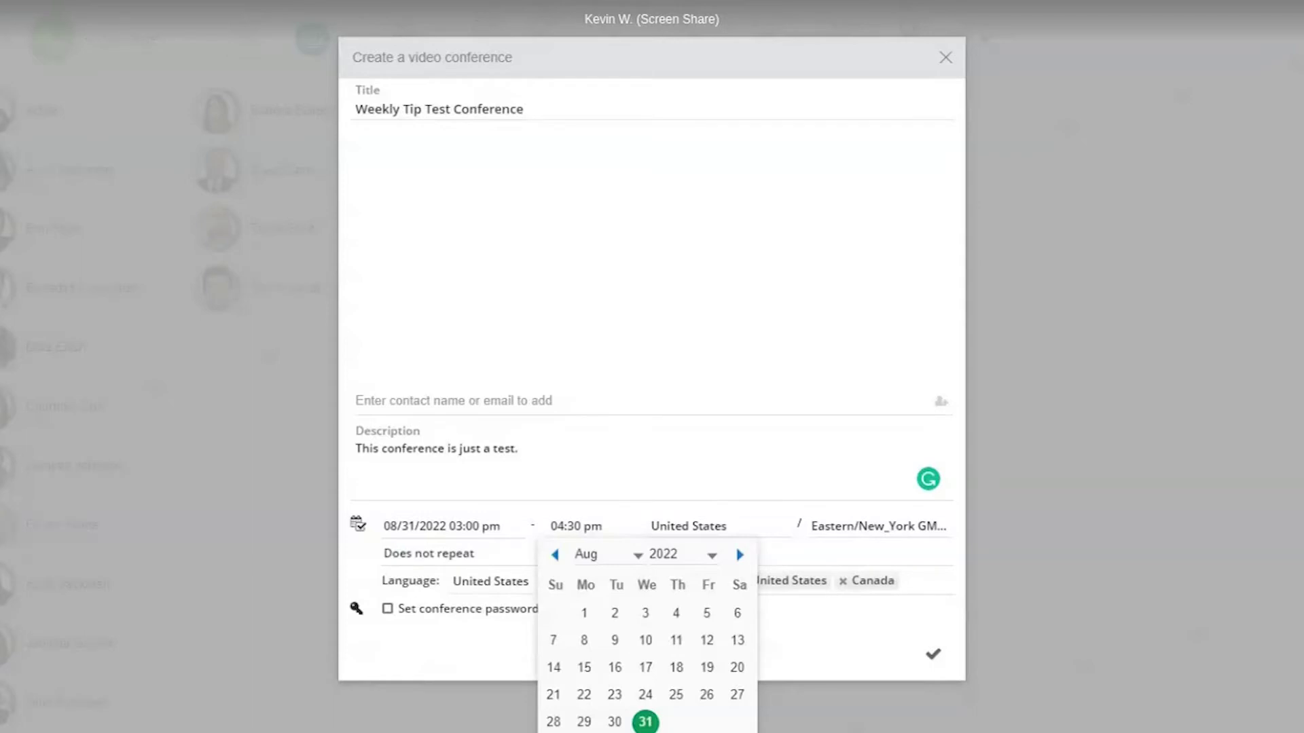
key(Escape)
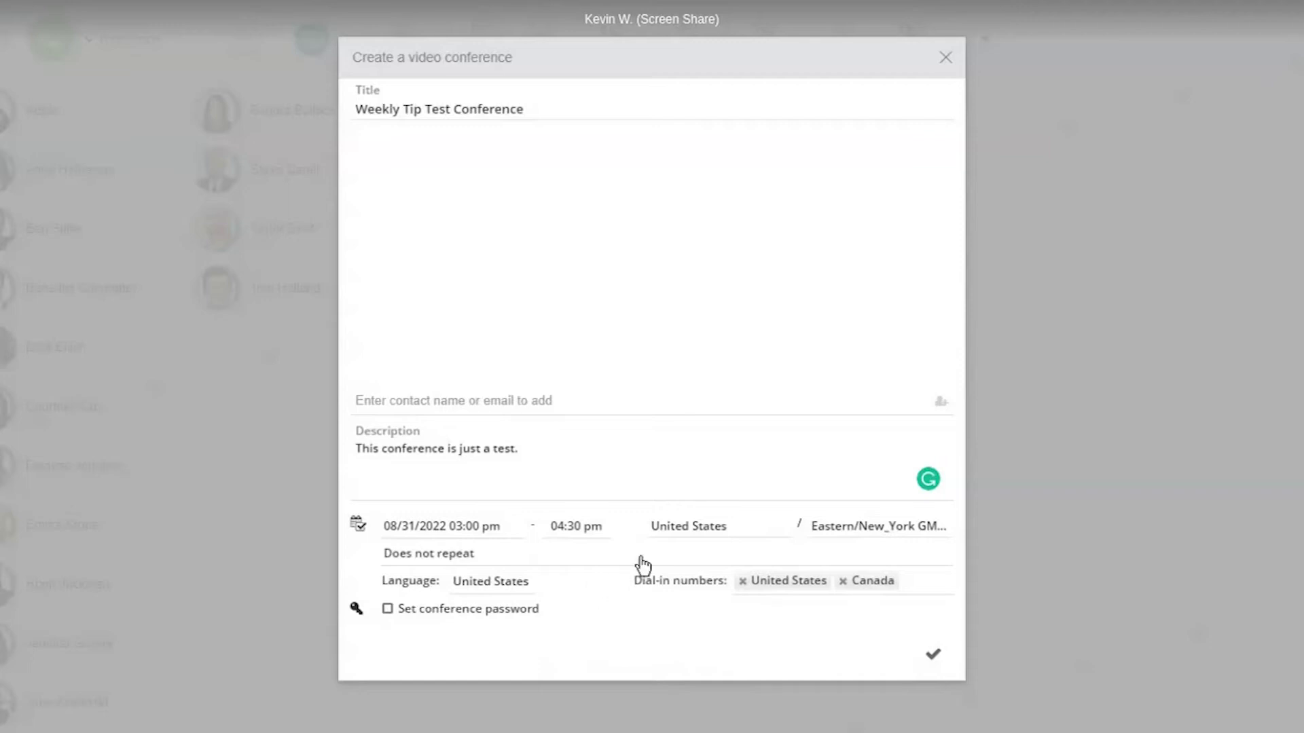
- Leave the United States and Canada dial-in numbers unchanged and open the repeat settings
click(771, 536)
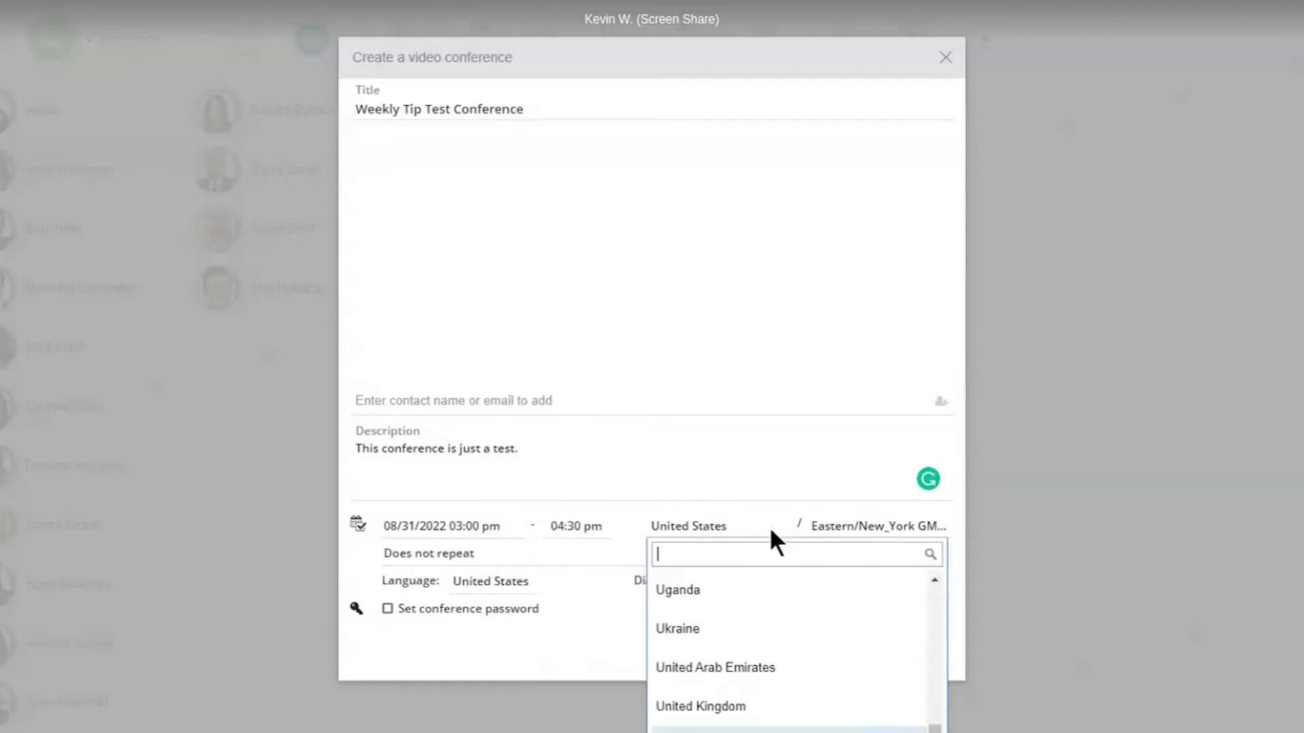
click(838, 533)
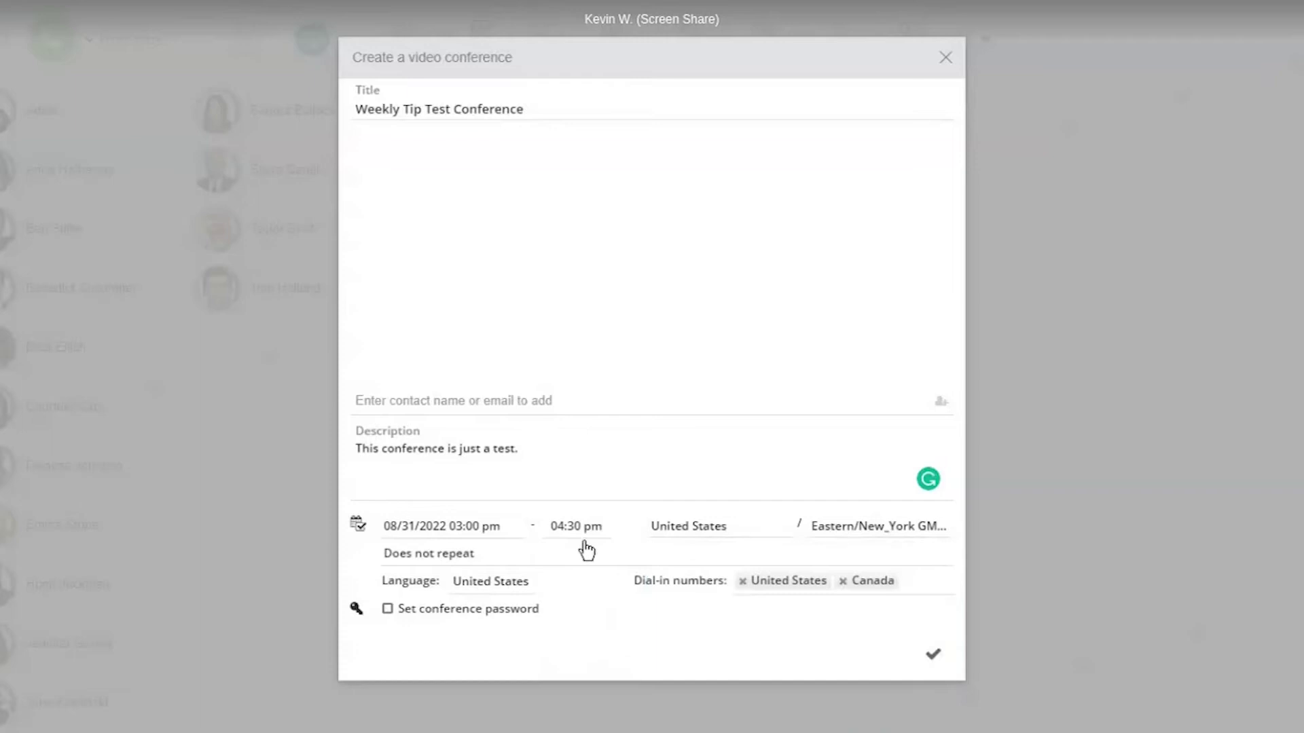
click(478, 561)
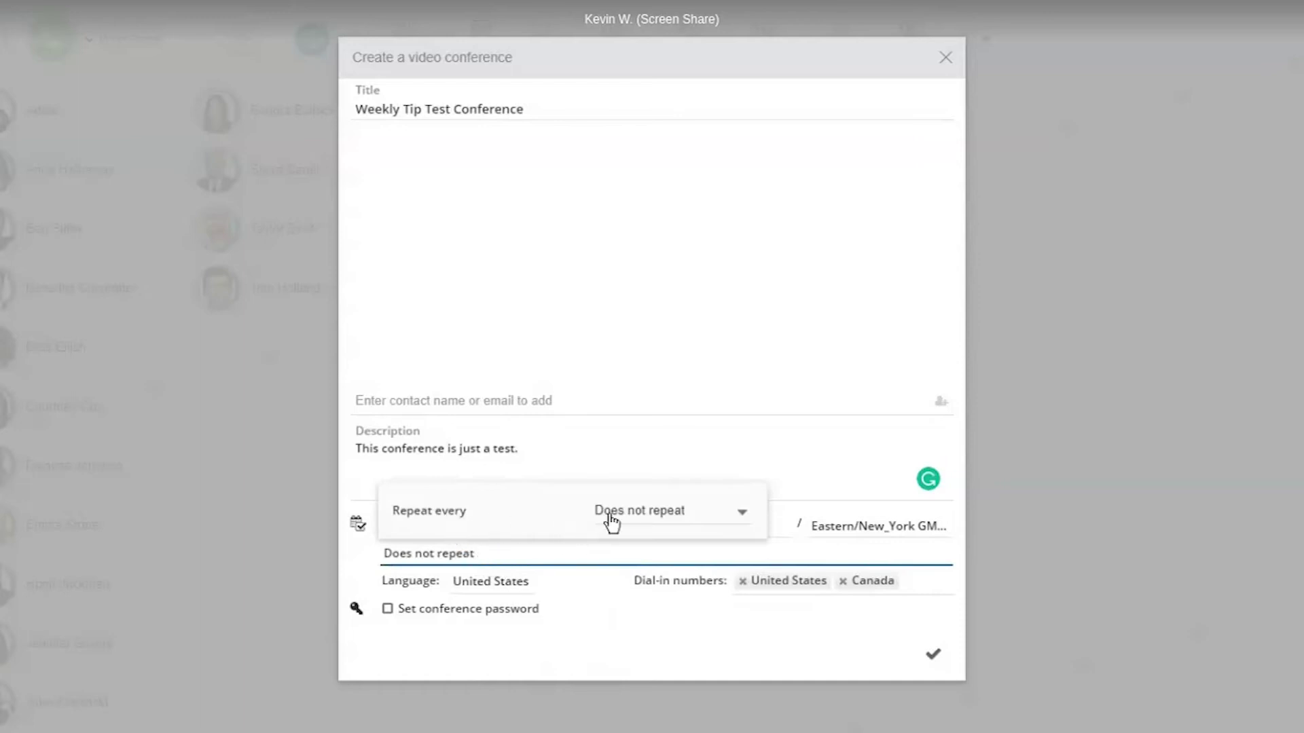
- Set the conference to repeat weekly, every 2 weeks
click(642, 522)
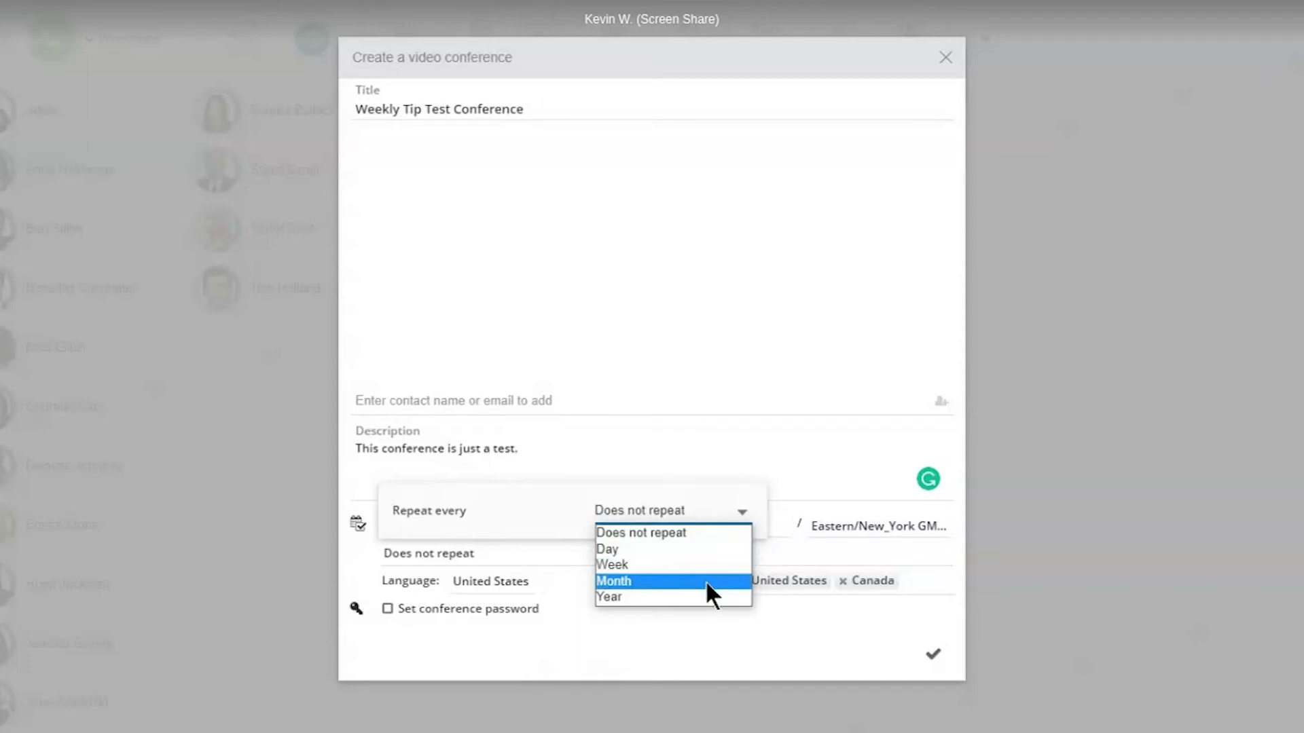
click(685, 567)
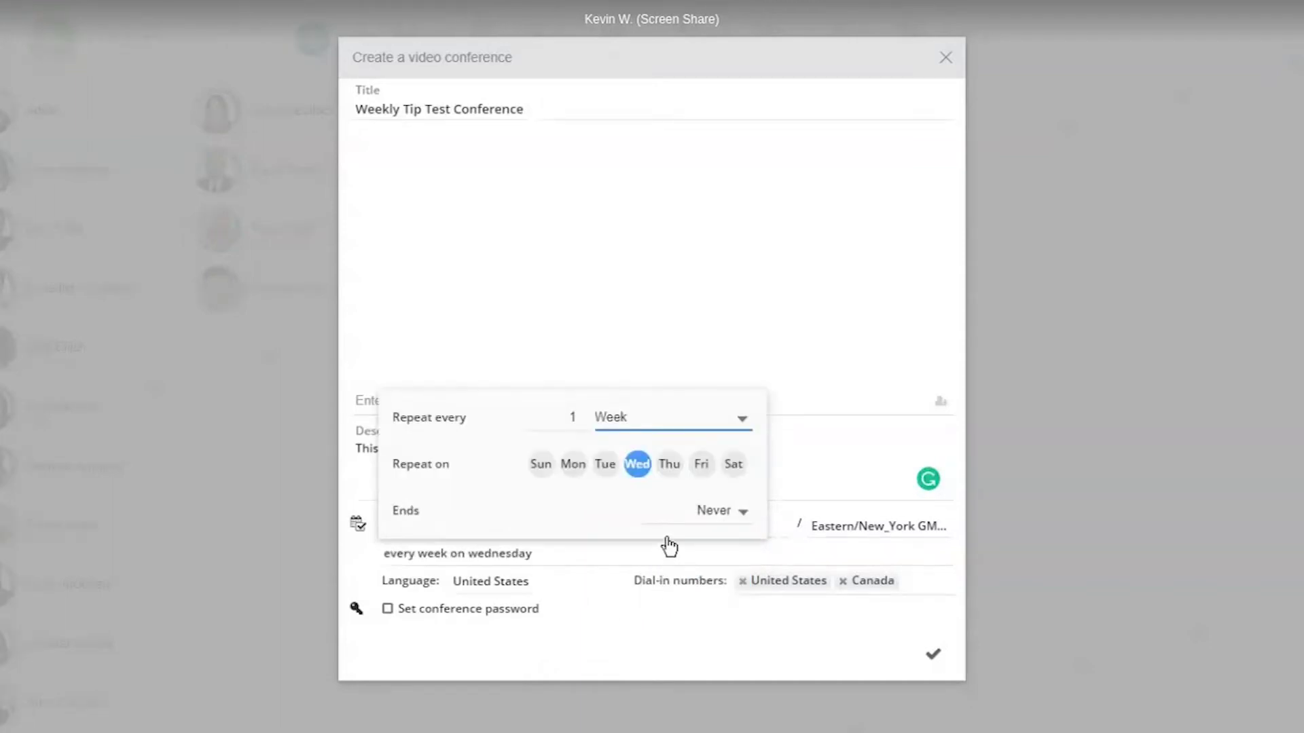
click(576, 421)
click(583, 413)
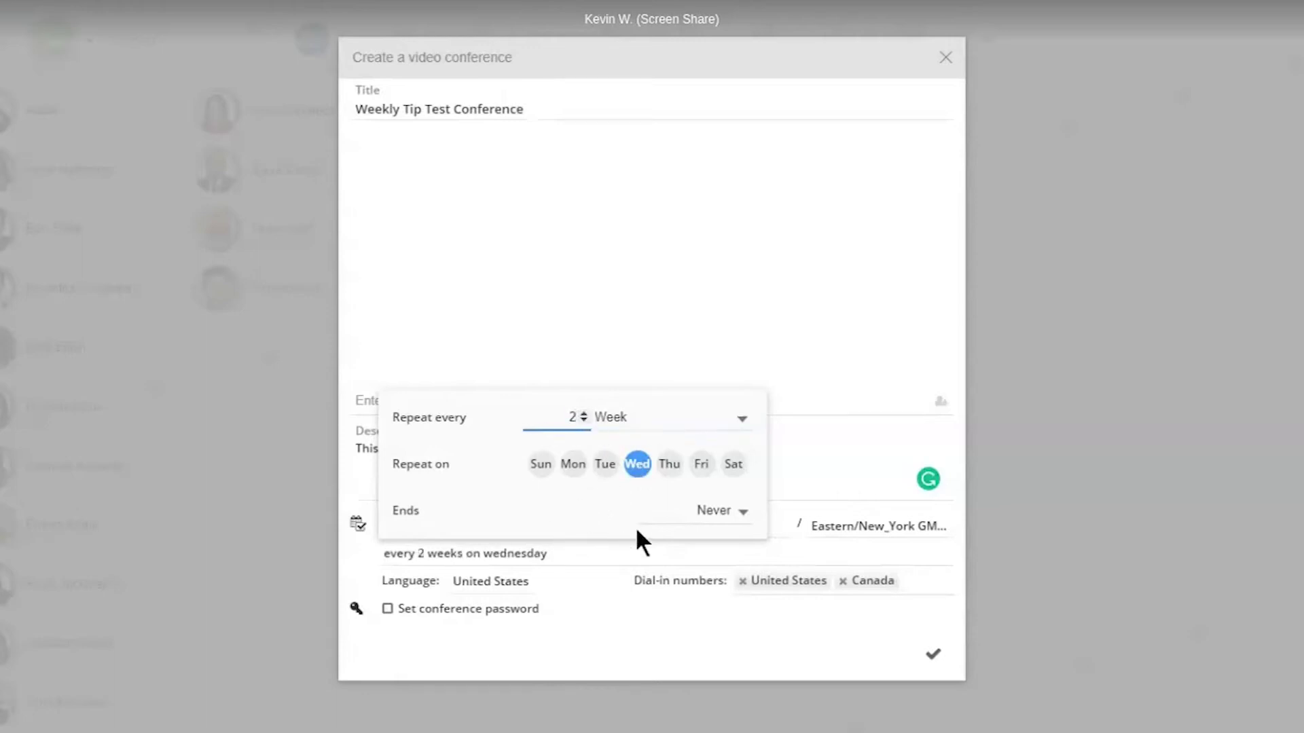
- Make the repeats end on 09/28/22 and close the repeat settings
click(739, 516)
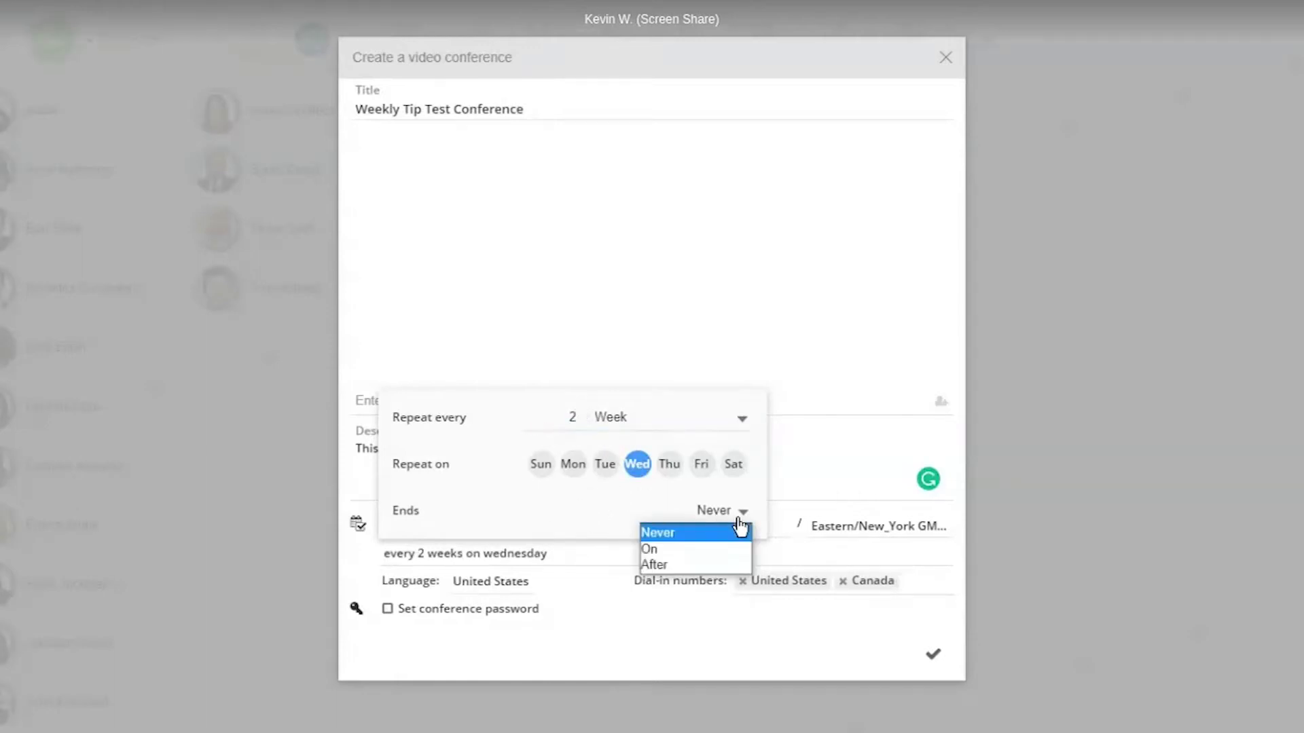
click(707, 548)
click(679, 518)
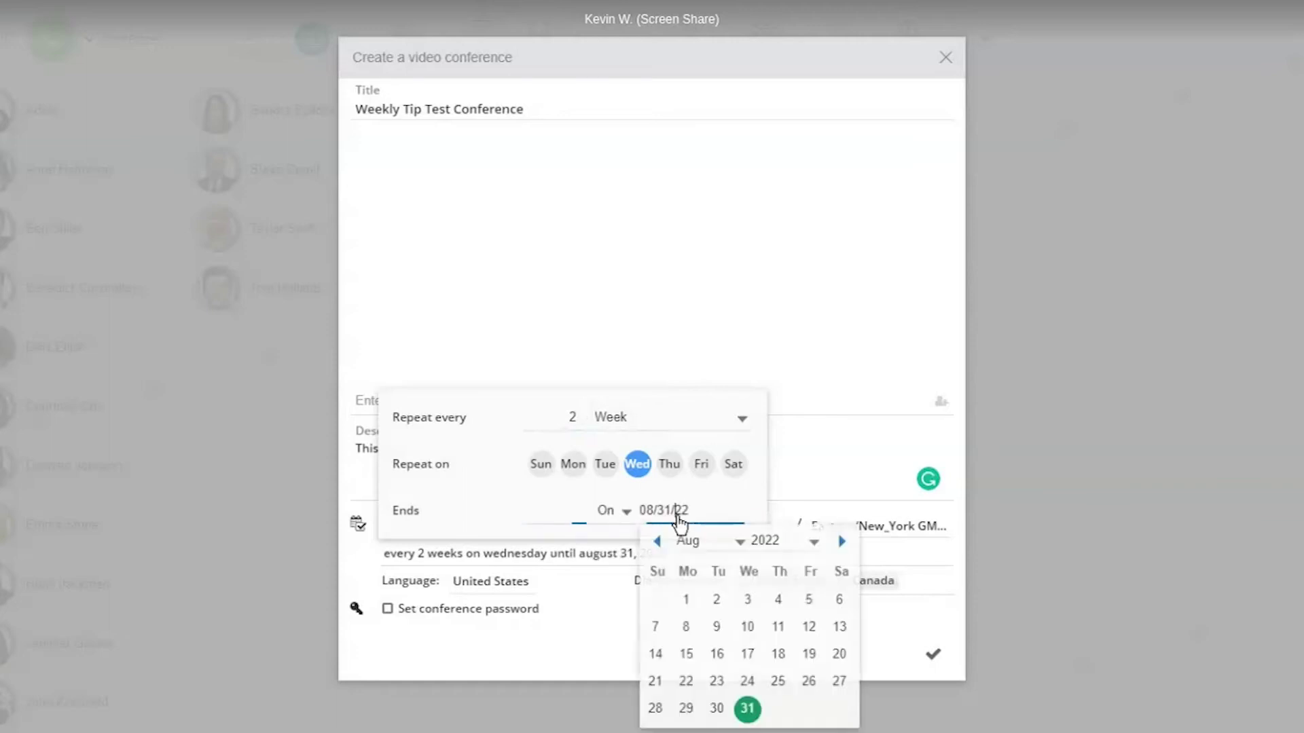
click(742, 544)
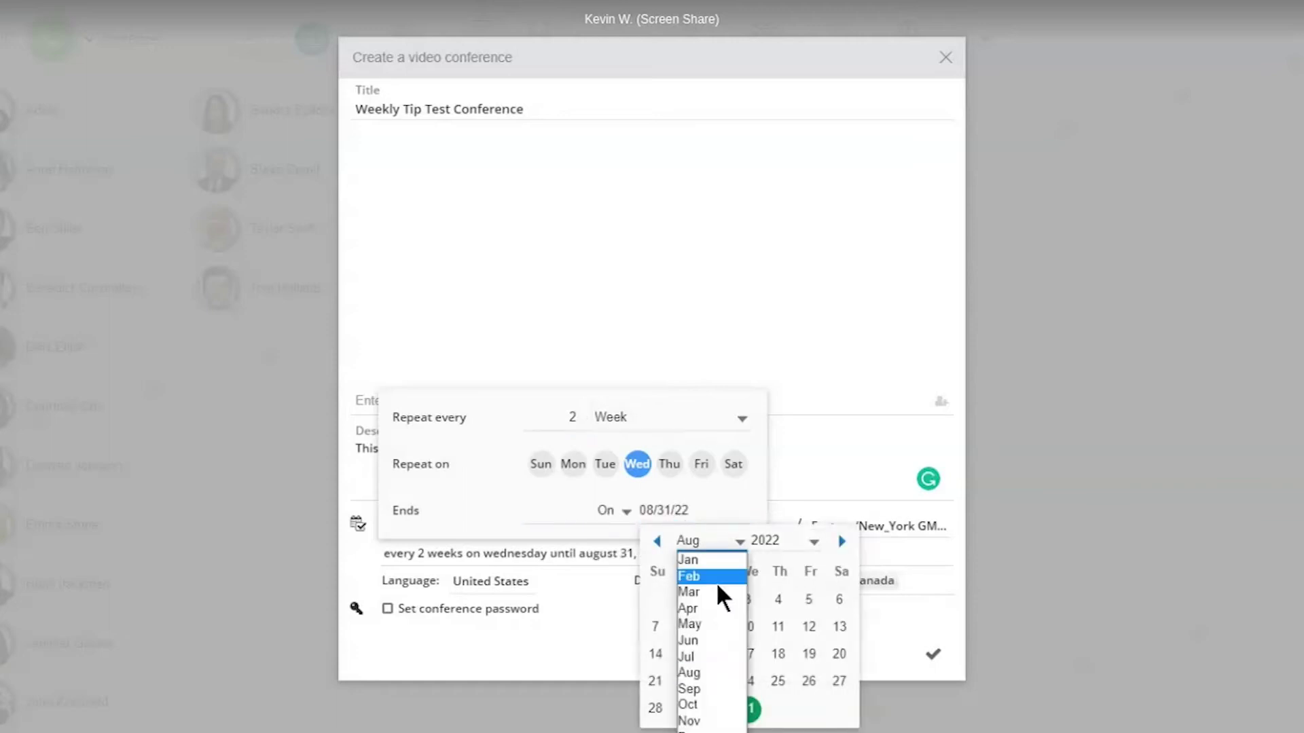
click(710, 687)
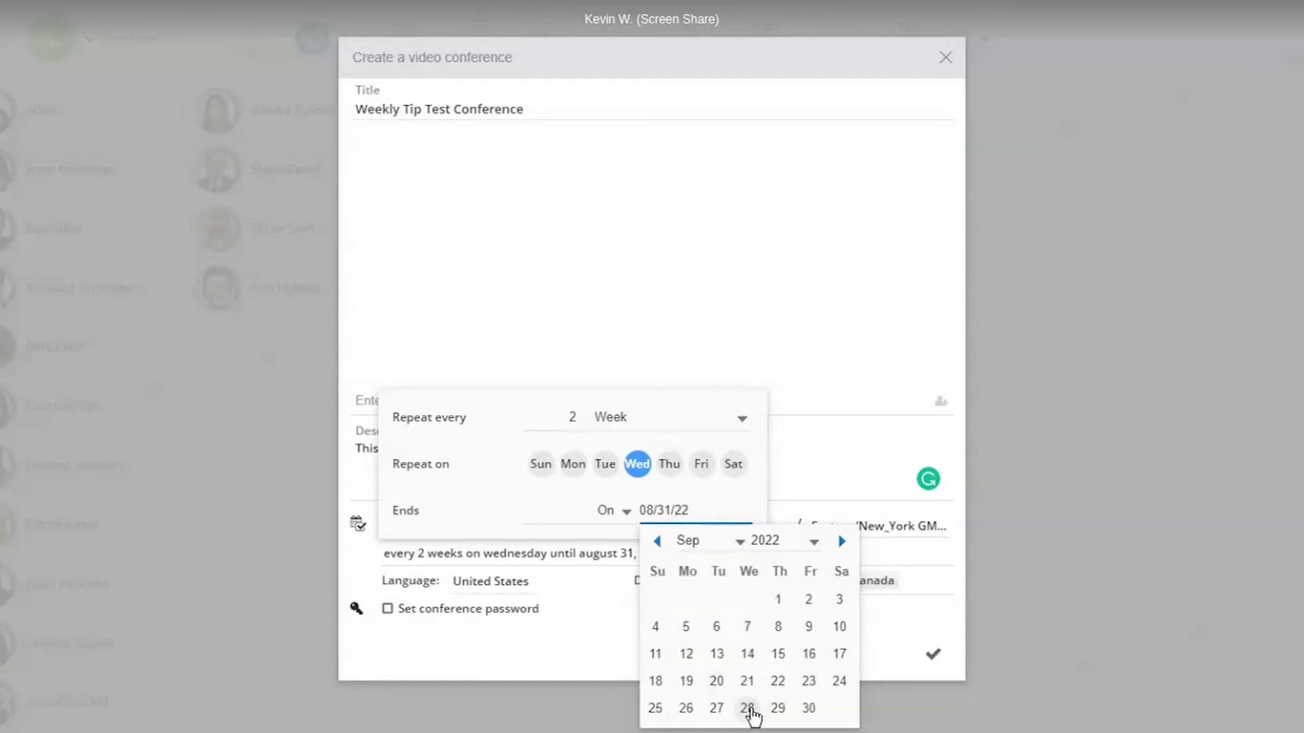
click(747, 708)
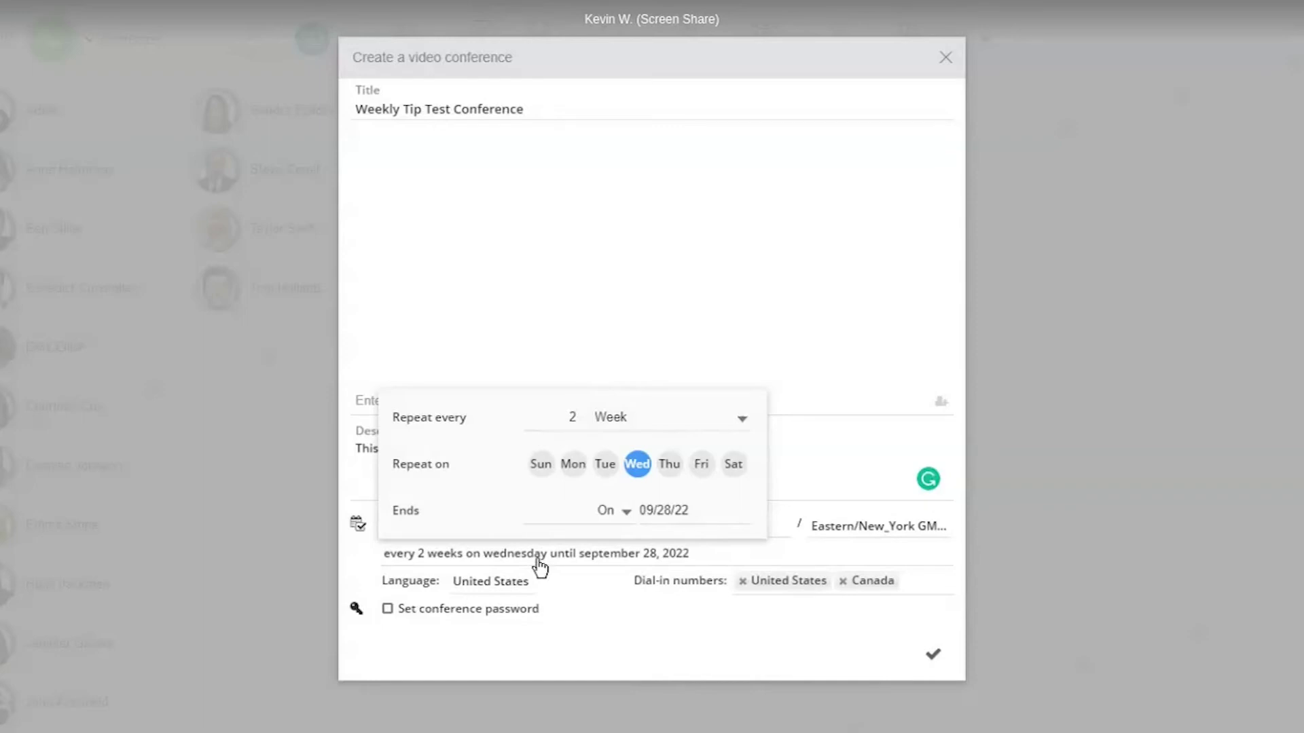
click(620, 593)
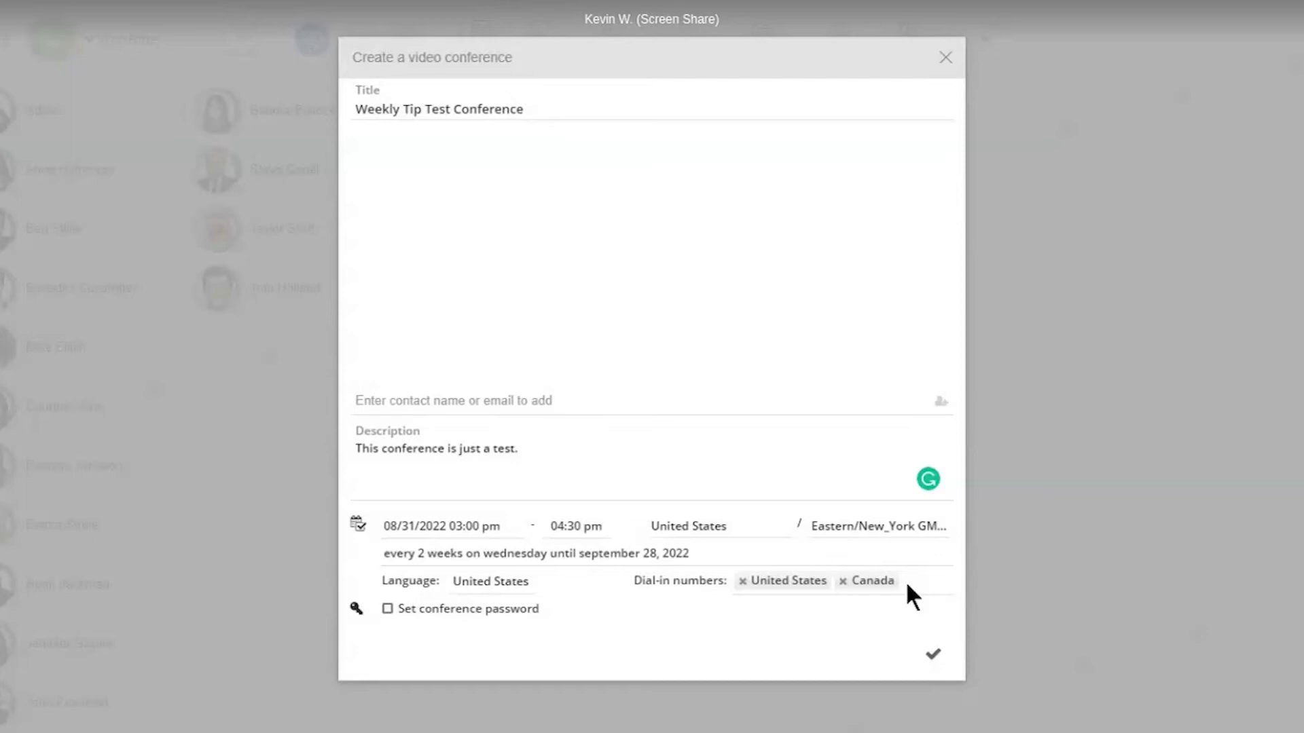
- Remove Canada so United States is the only dial-in number, then enable password protection
click(912, 583)
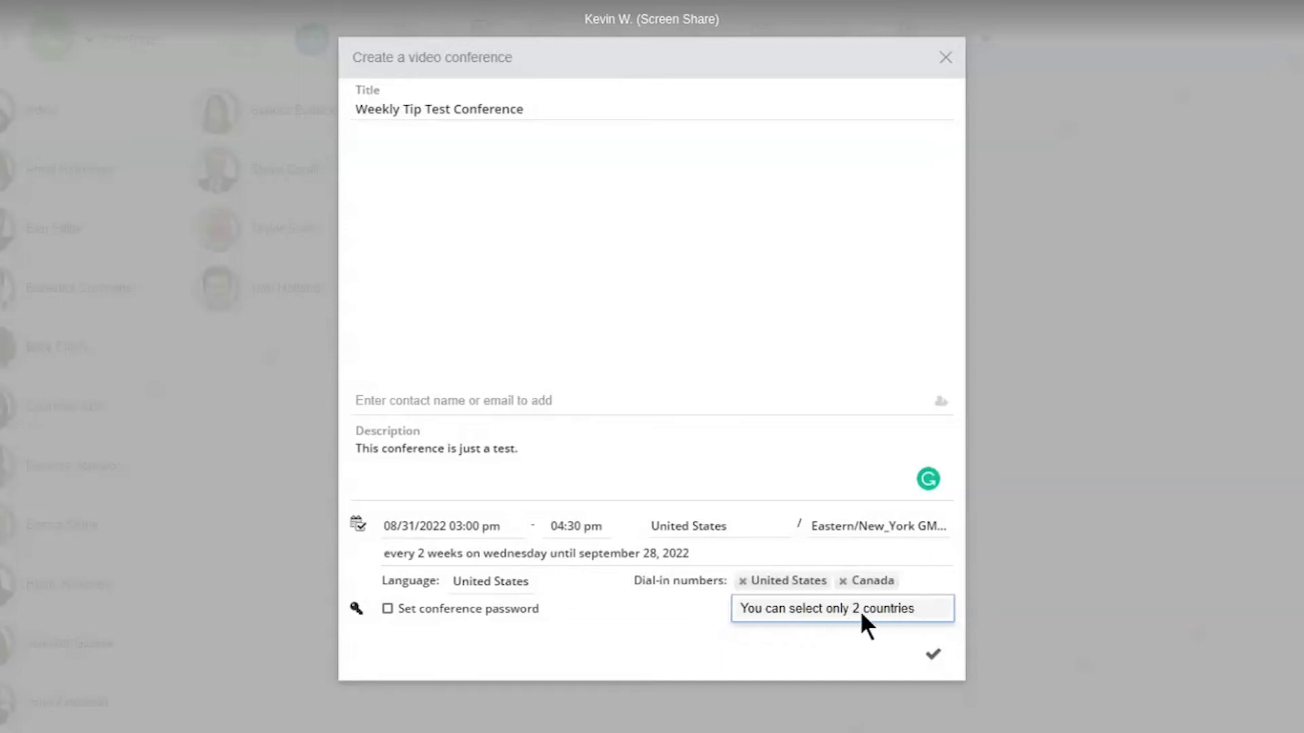
click(844, 582)
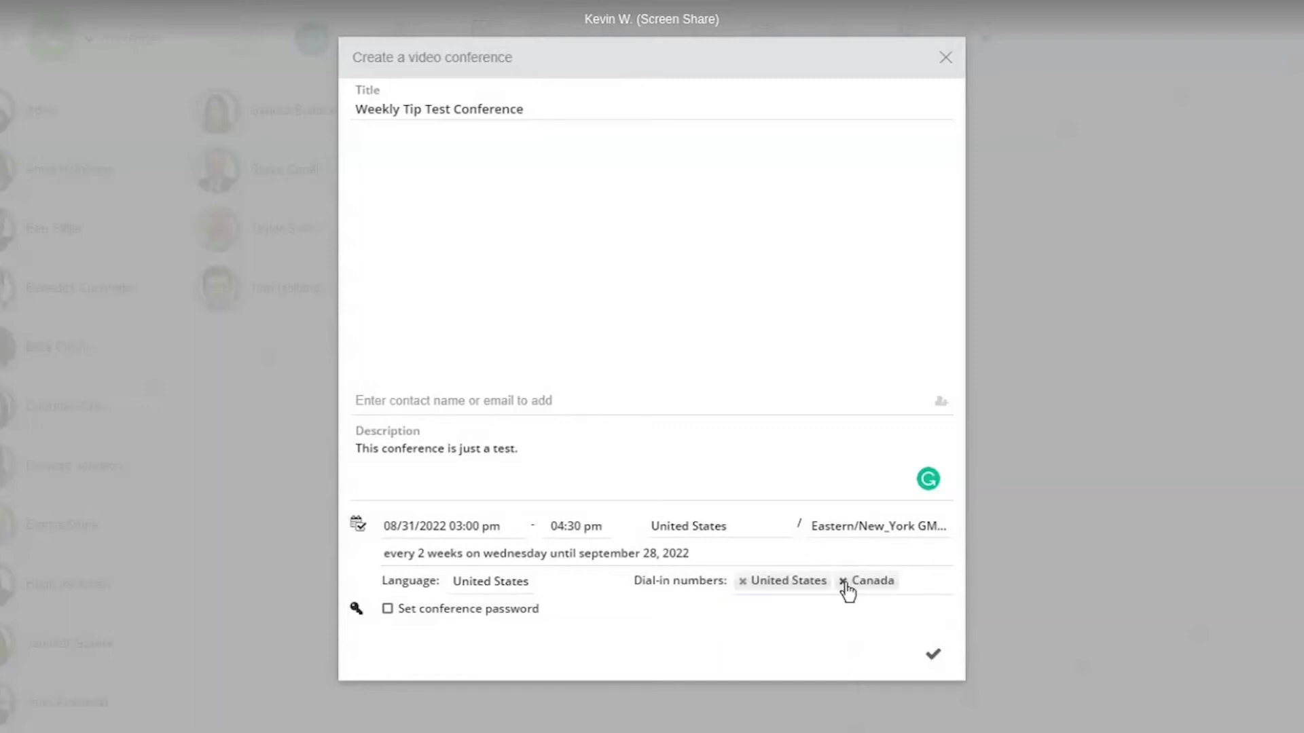
click(844, 582)
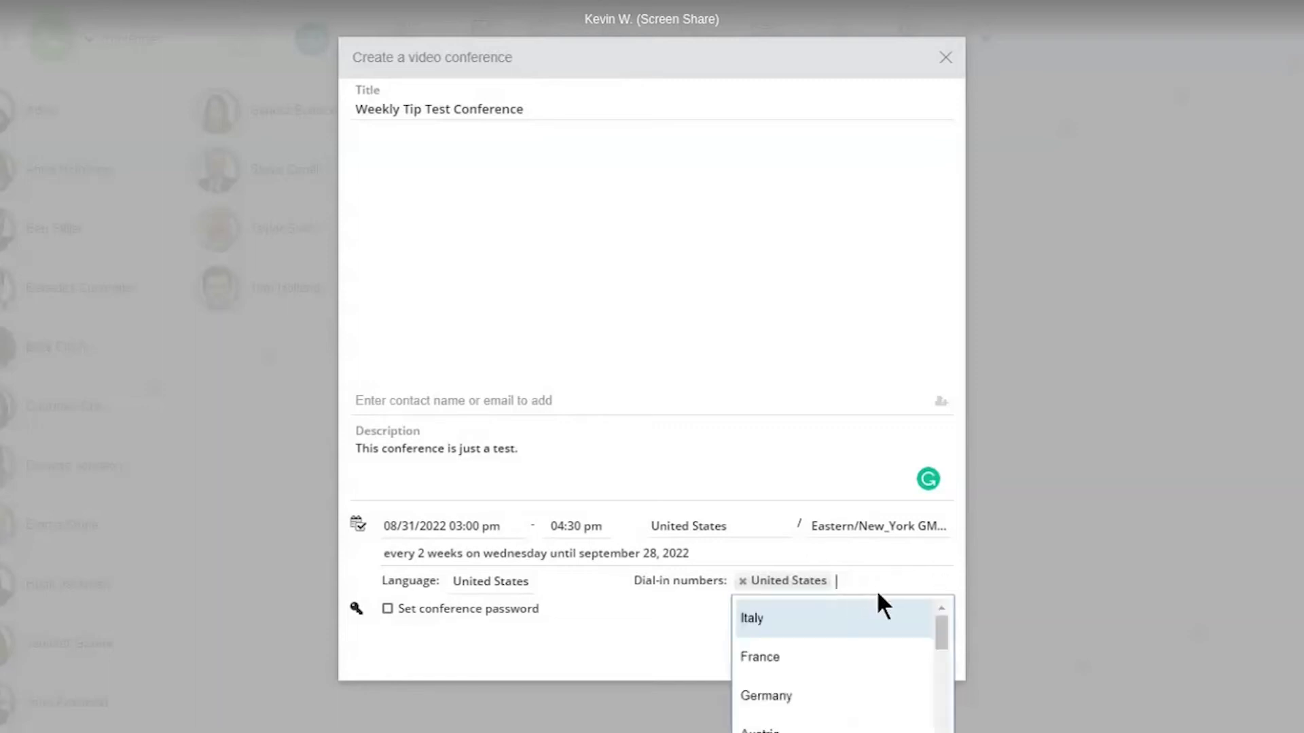
drag(943, 634, 935, 732)
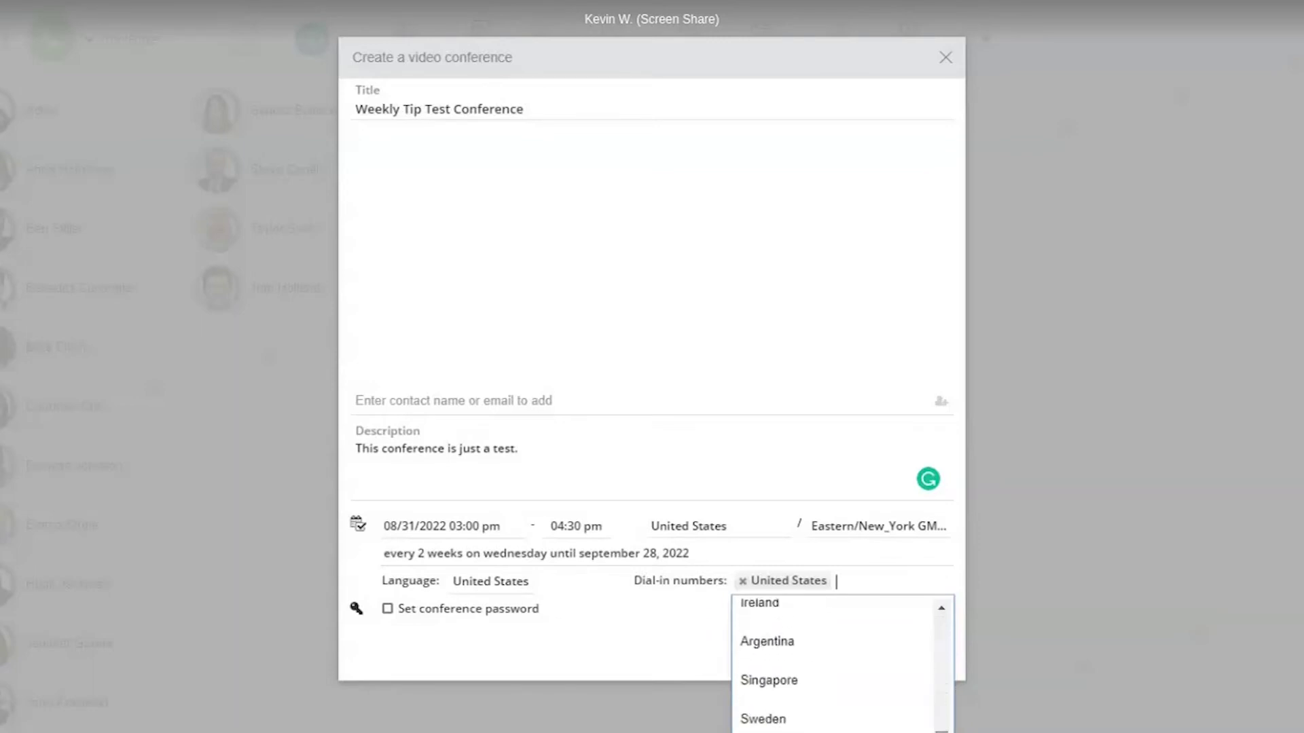
click(692, 630)
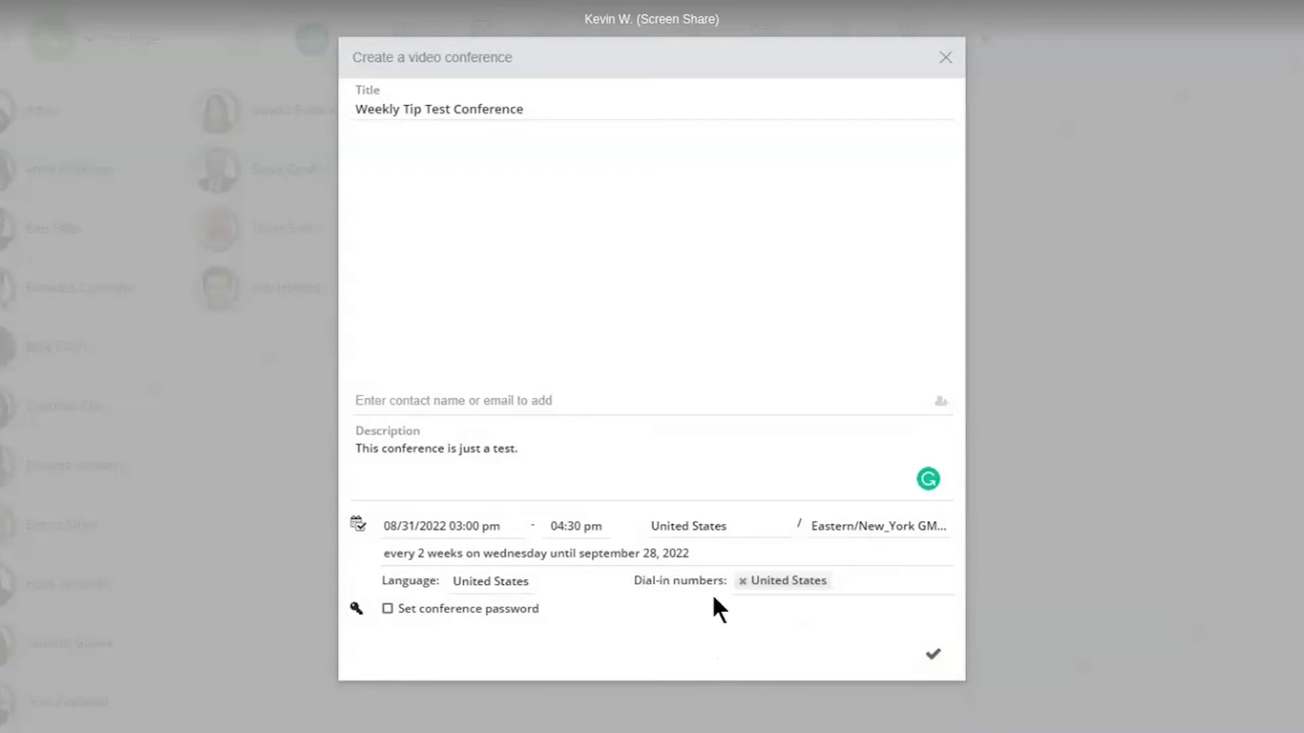
click(389, 609)
click(637, 626)
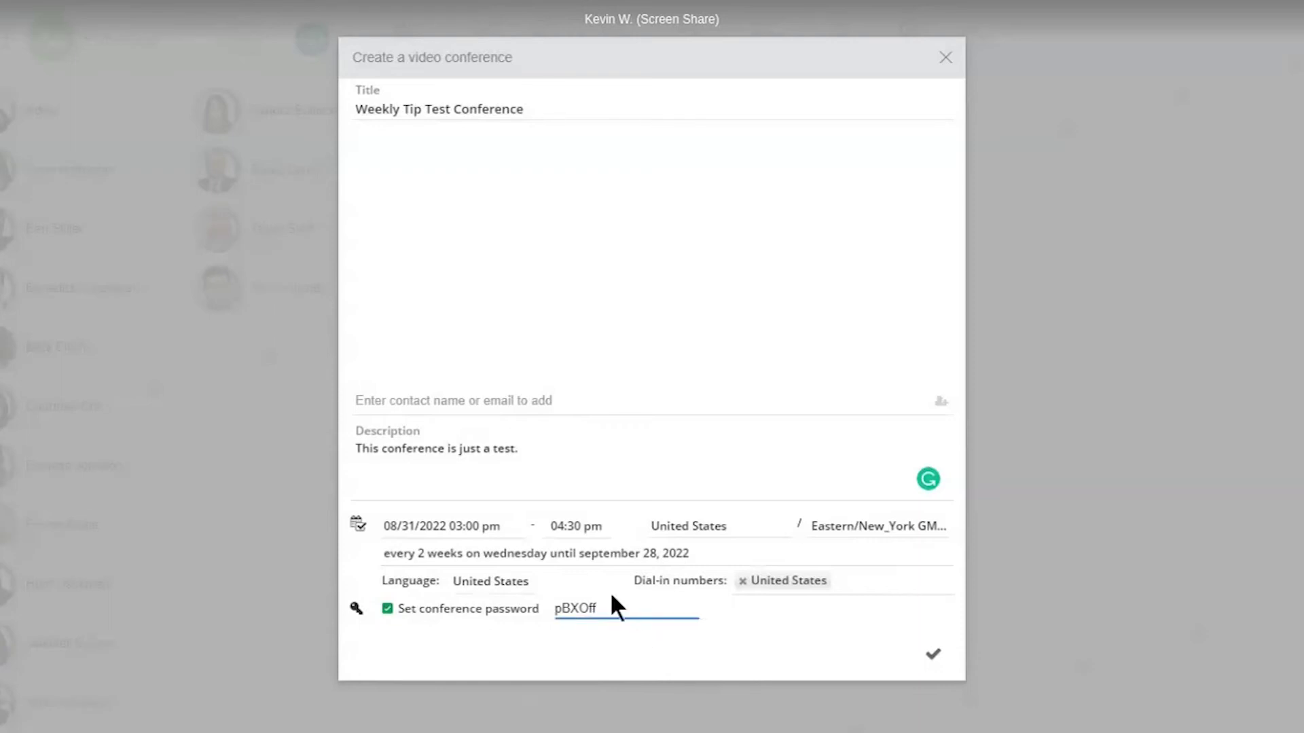
double_click(612, 597)
text(testconfpa)
key(ctrl+a)
key(BackSpace)
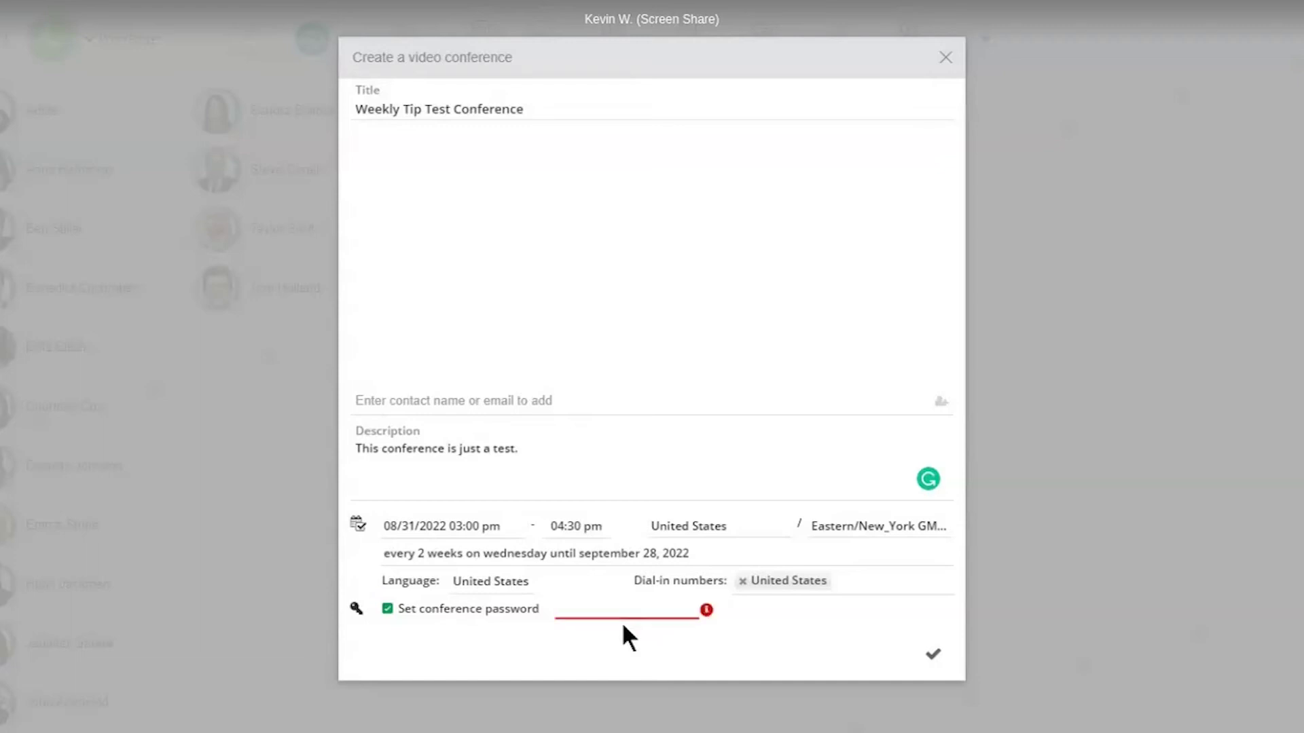
click(389, 610)
- Add two colleagues from the contact list as conference participants
click(376, 404)
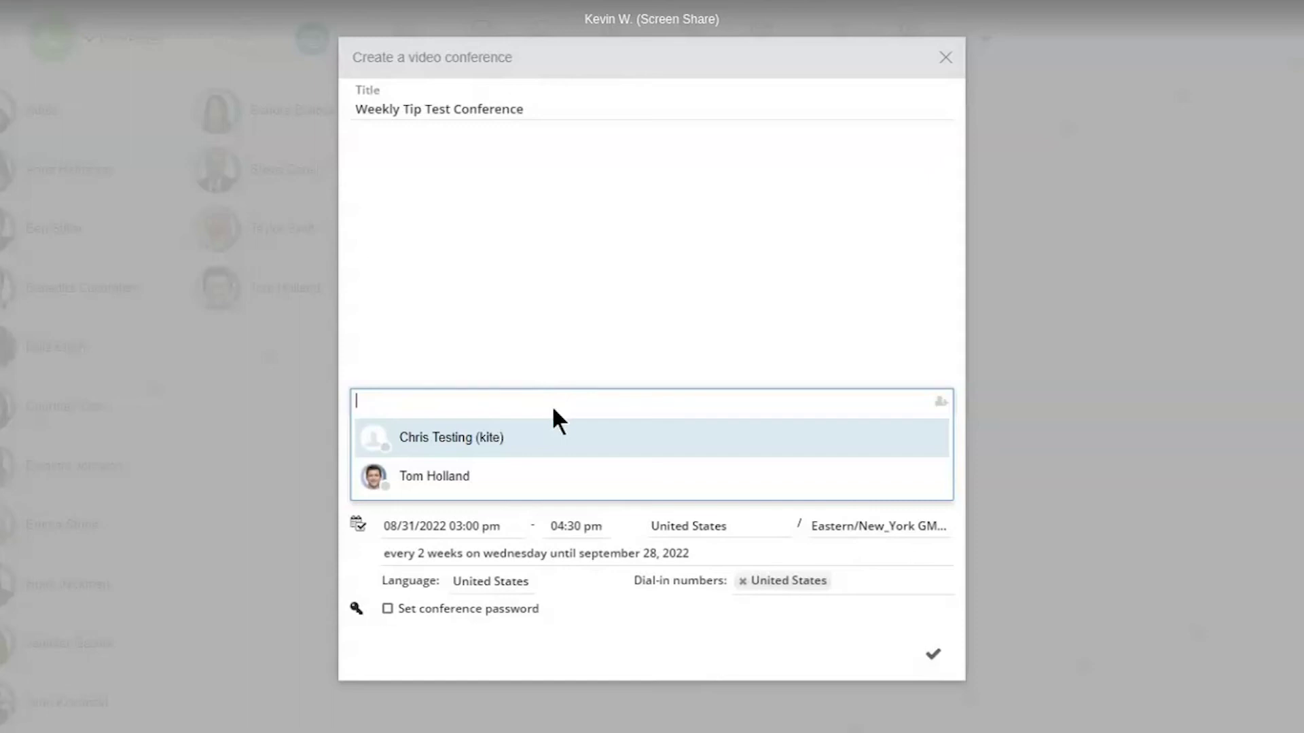
text(Ben)
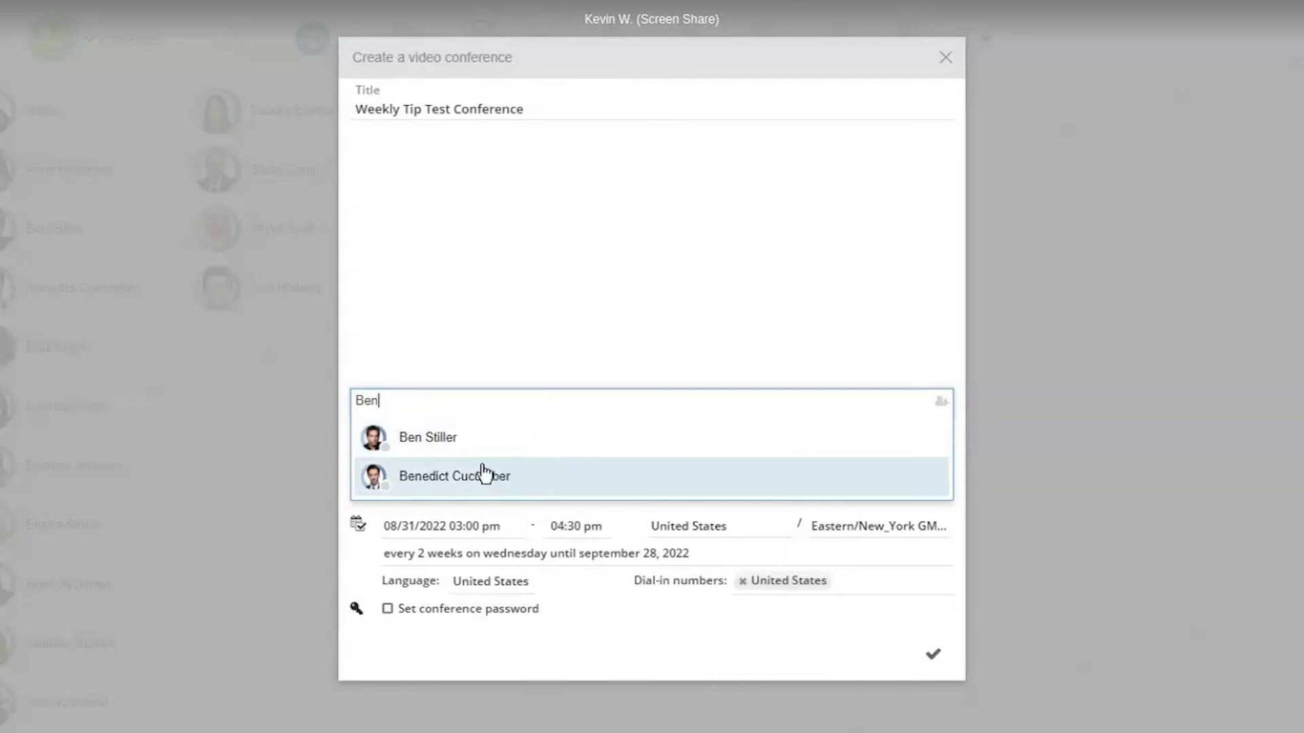
click(424, 445)
text(bene)
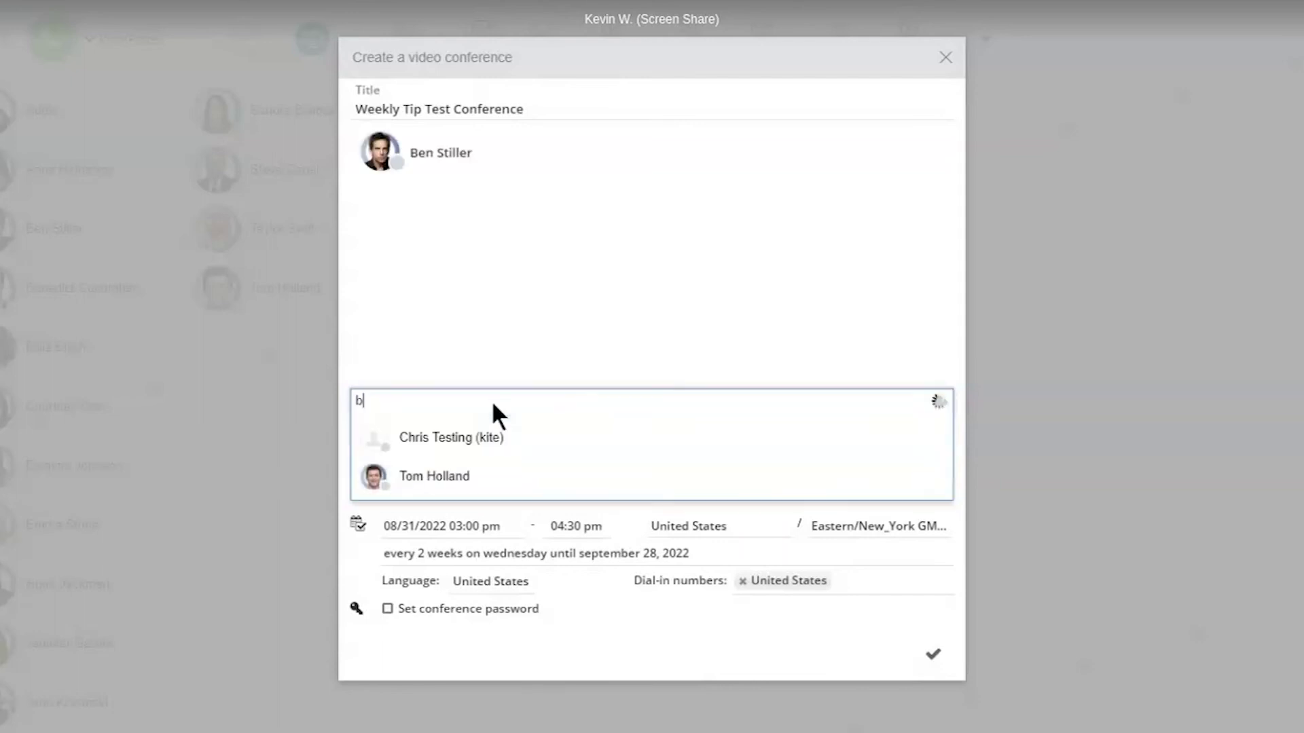
key(BackSpace)
click(475, 442)
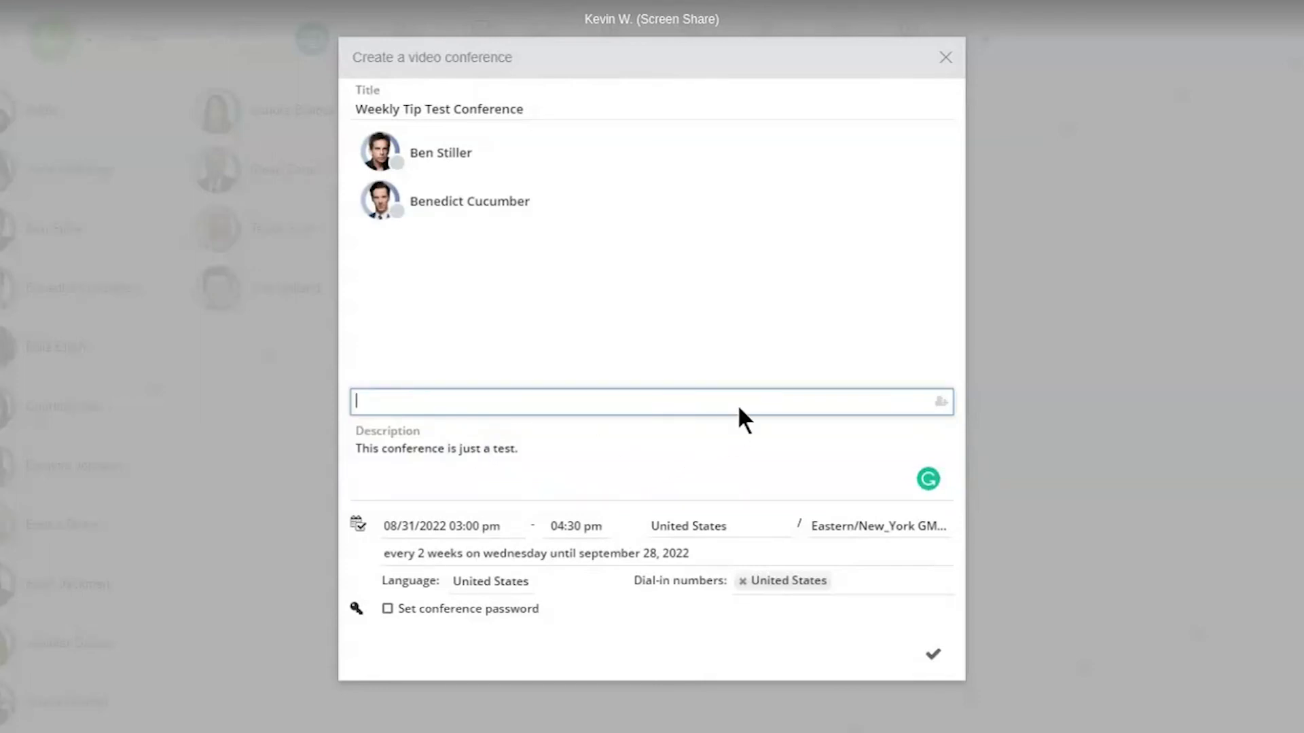
- Add an external guest as a participant by typing their e-mail address
text(M)
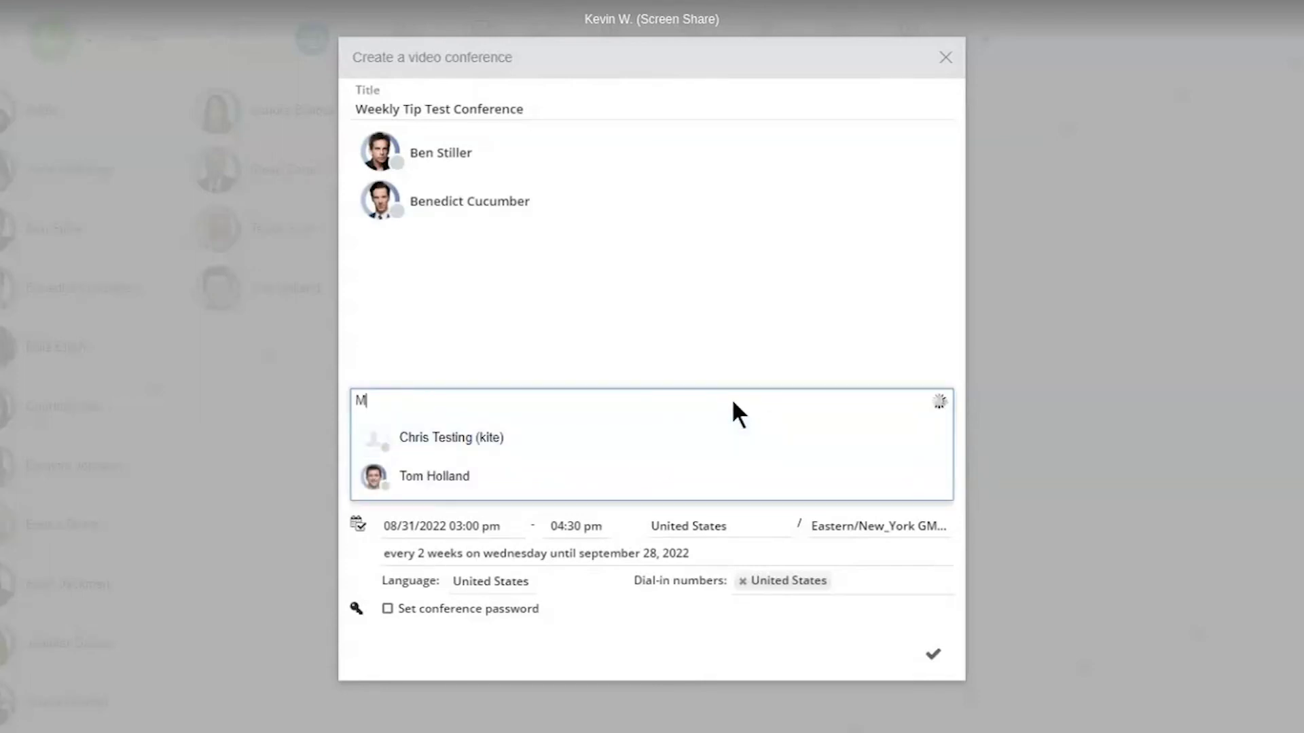
text(essenger)
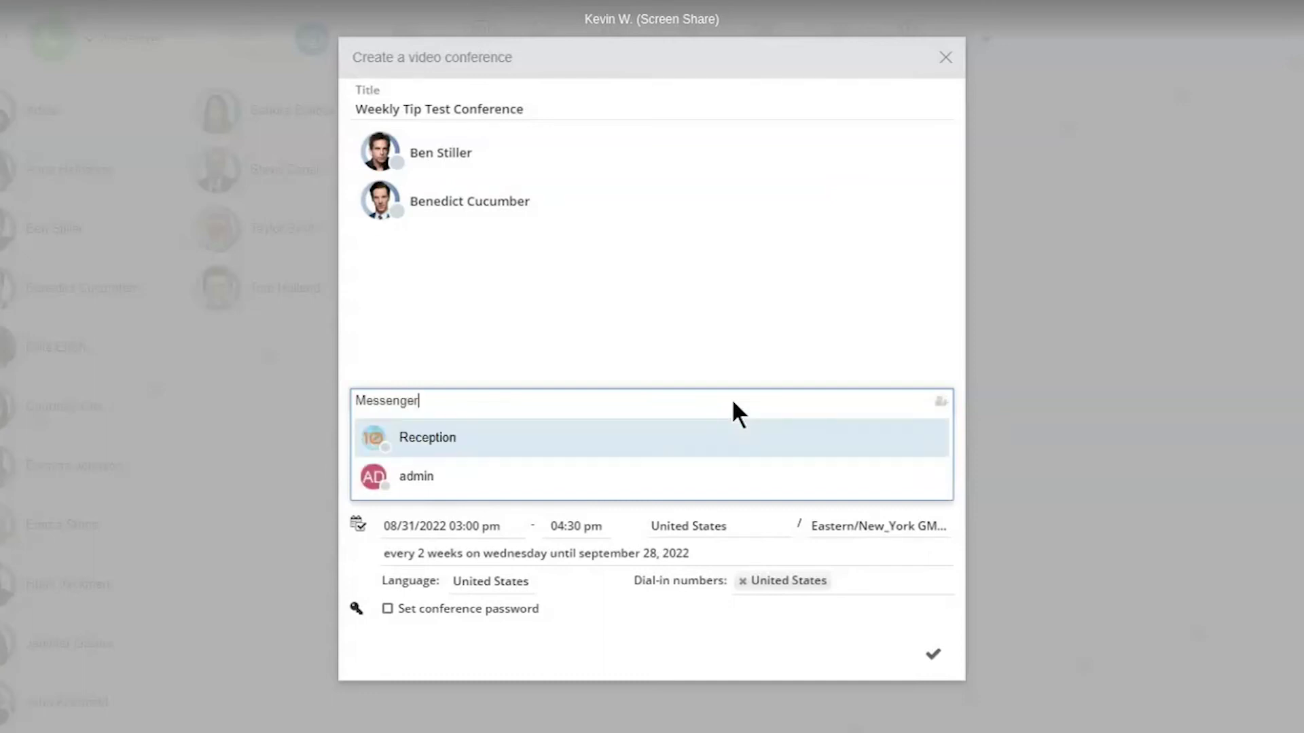
key(ctrl+a)
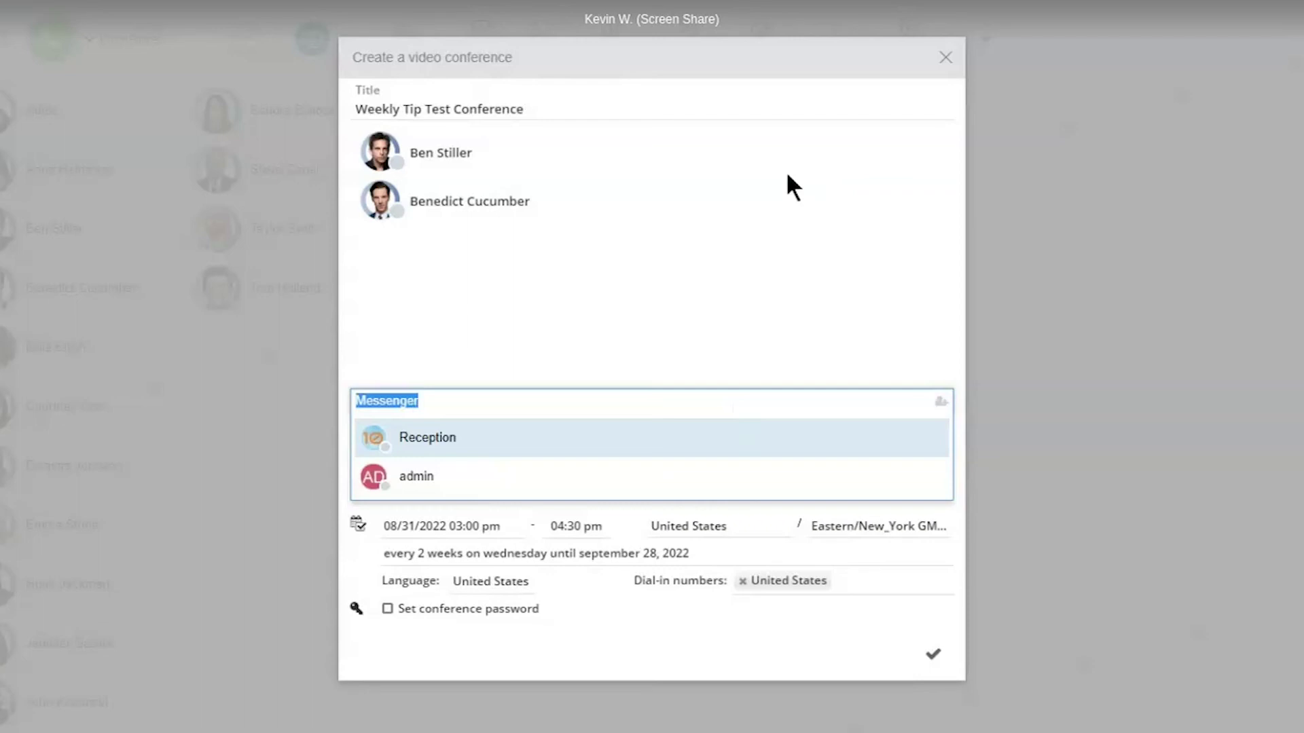
key(BackSpace)
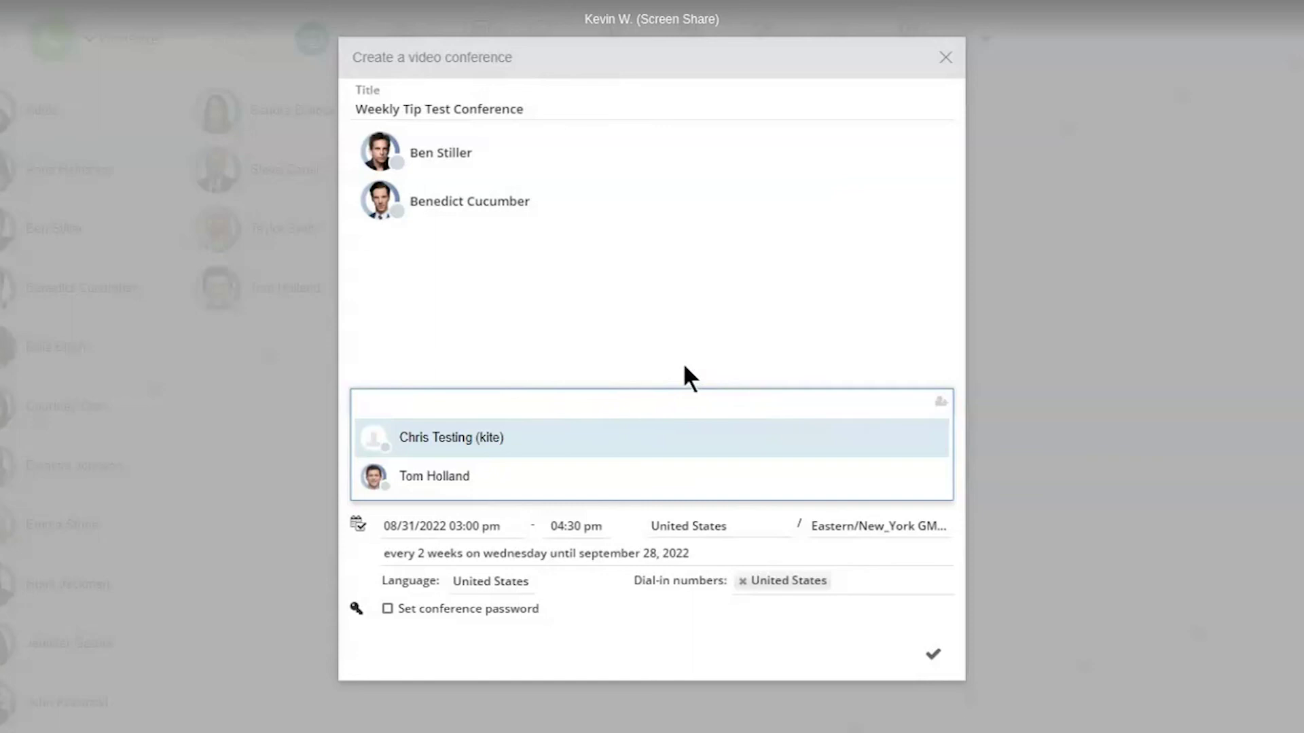
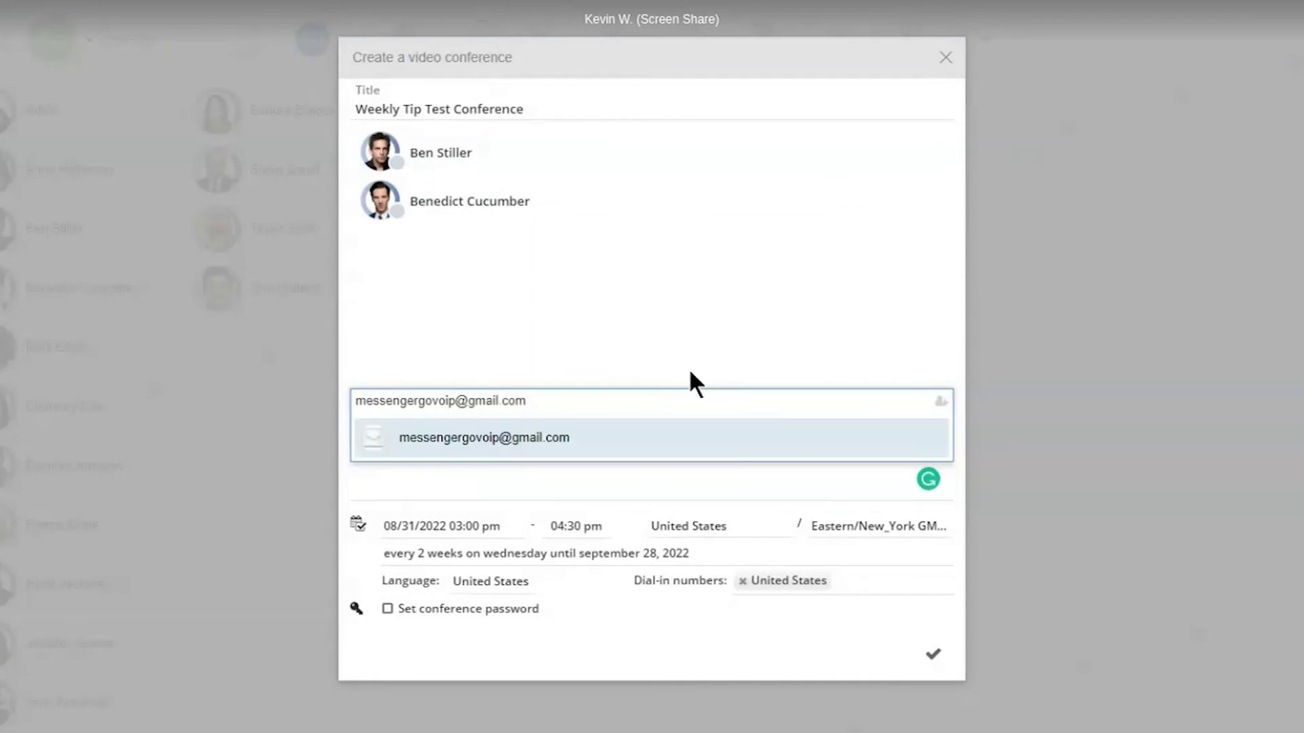
click(509, 446)
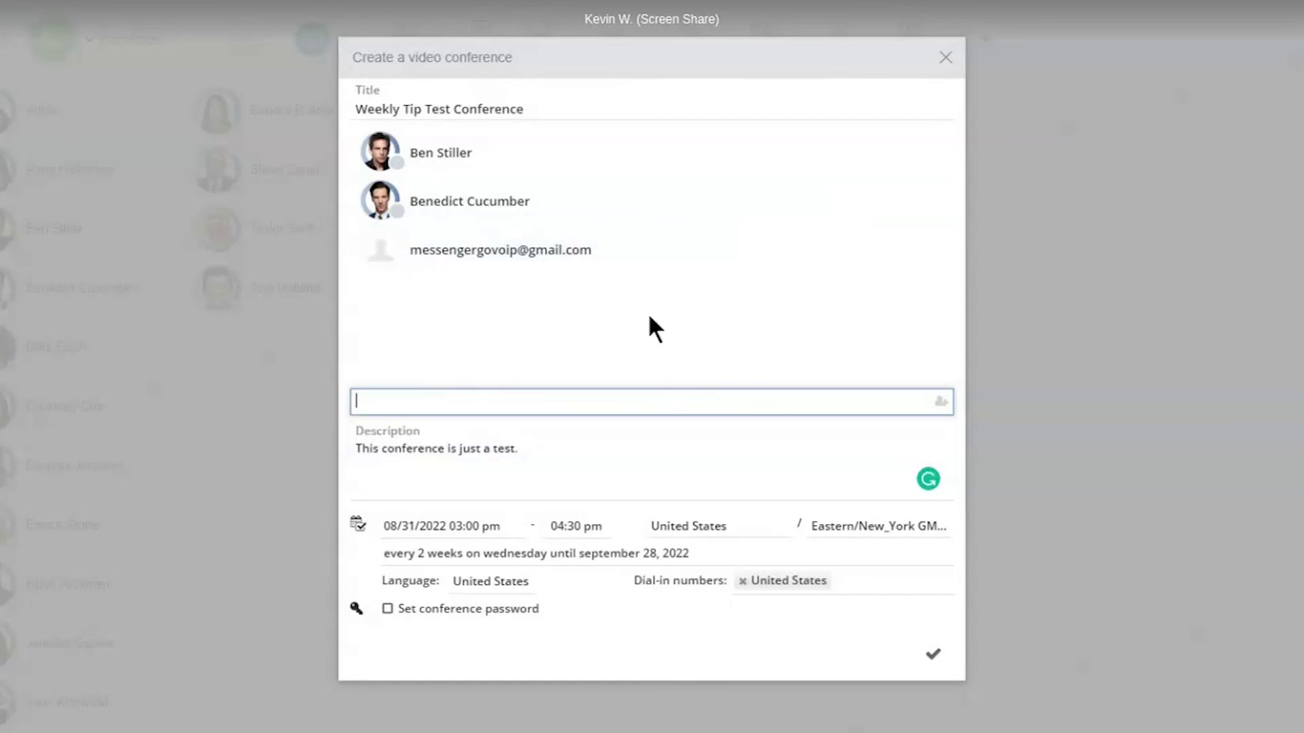
- Save the Weekly Tip Test Conference and send the invitations
click(668, 406)
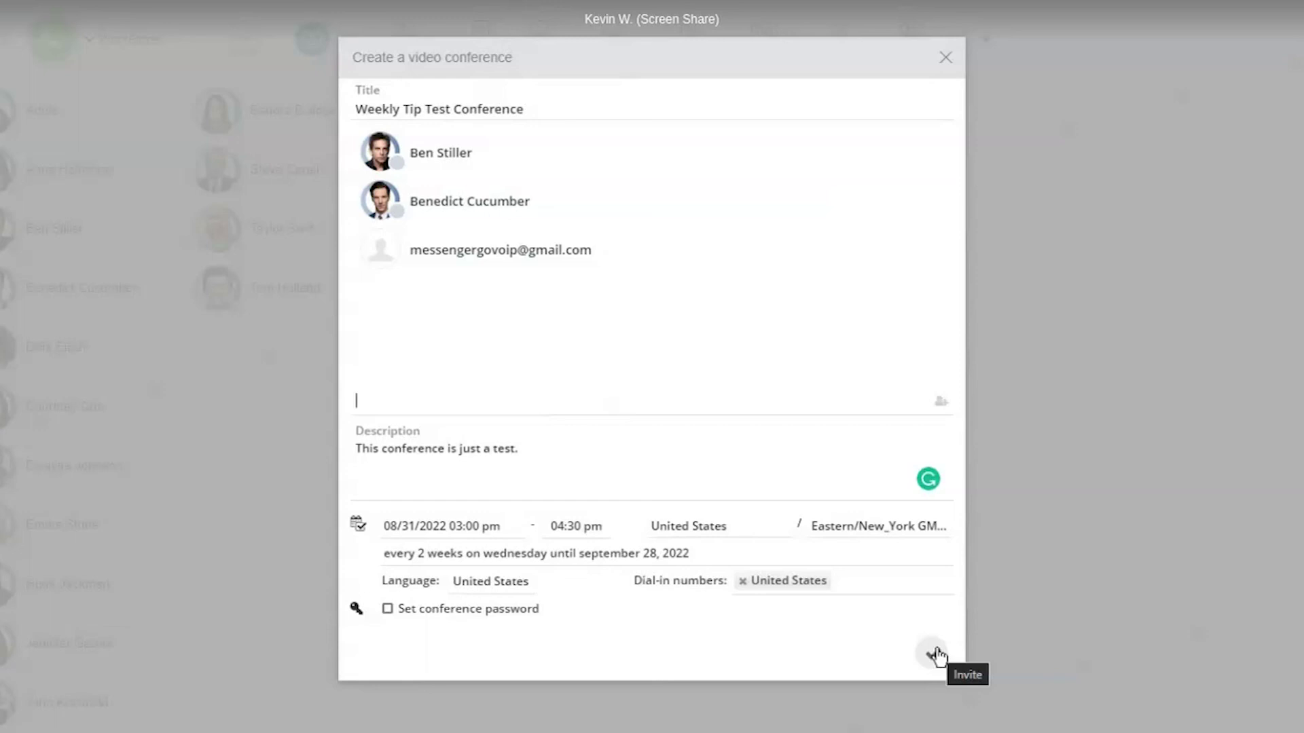
mouse_move(510, 153)
click(930, 655)
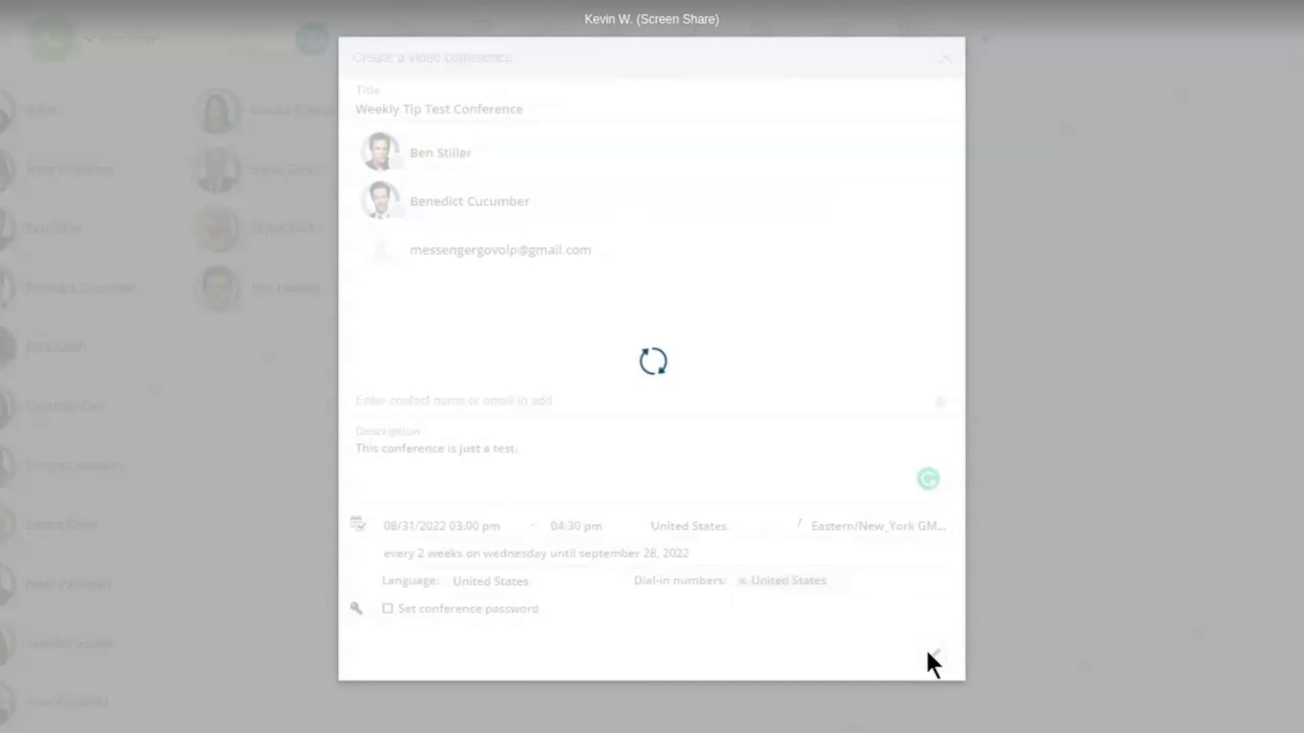